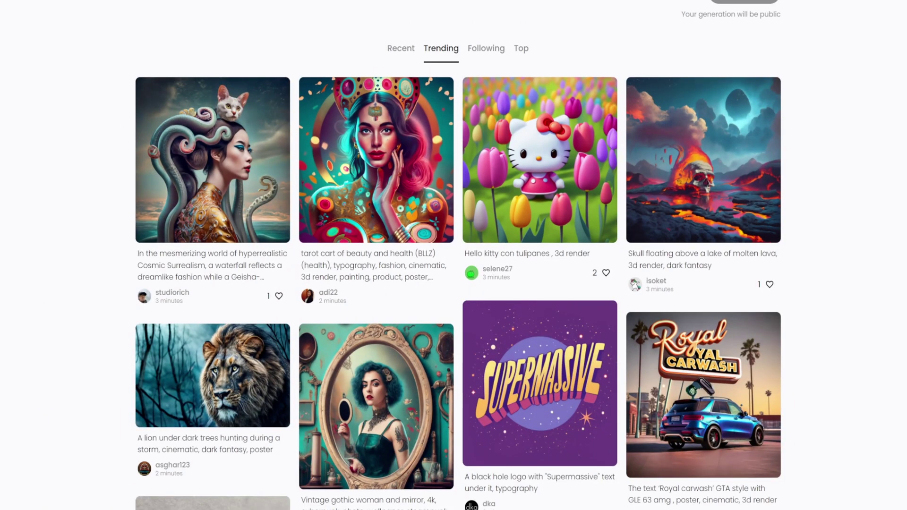
# Step: Scroll the Trending feed, then click into the empty 'Describe what you want to see' prompt box
pyautogui.scroll(-10, 80, 118)
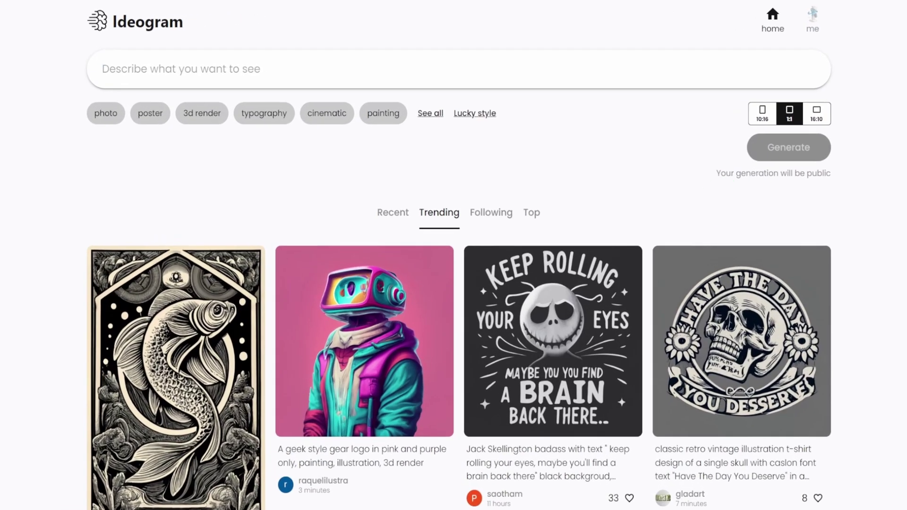
pyautogui.scroll(-3, 453, 283)
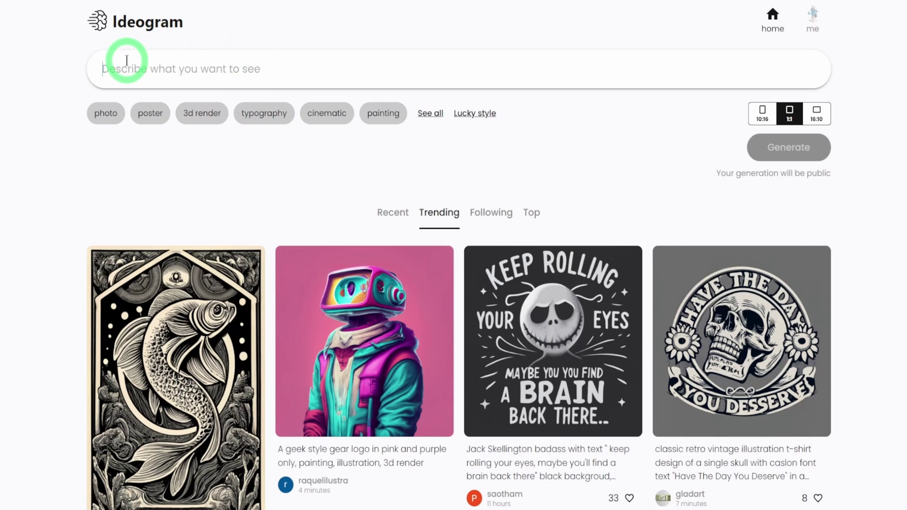
pyautogui.click(426, 74)
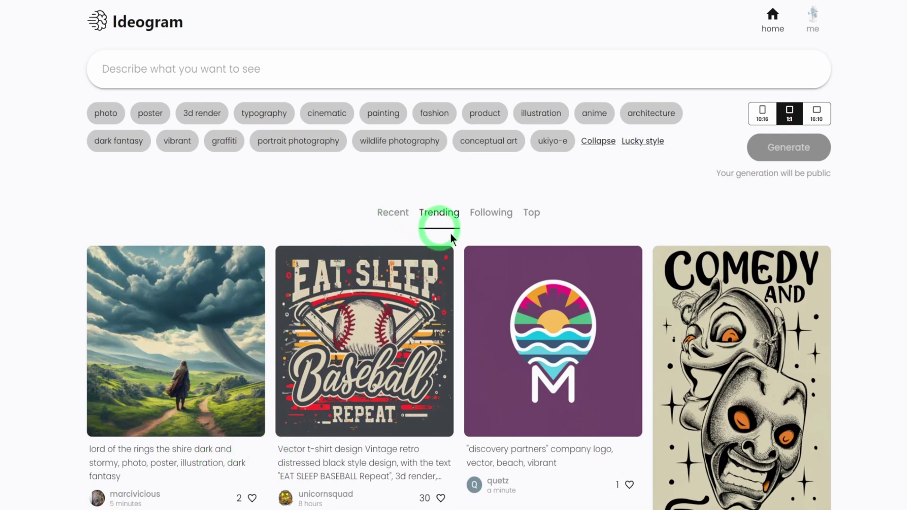
# Step: Switch to the Recent feed and scroll to the Little Dreamers logo post
pyautogui.click(396, 226)
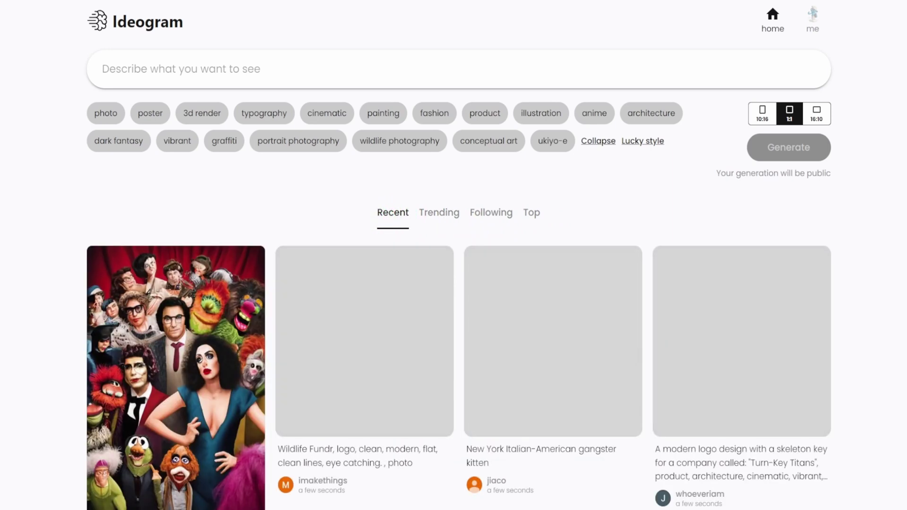
pyautogui.scroll(-4, 888, 477)
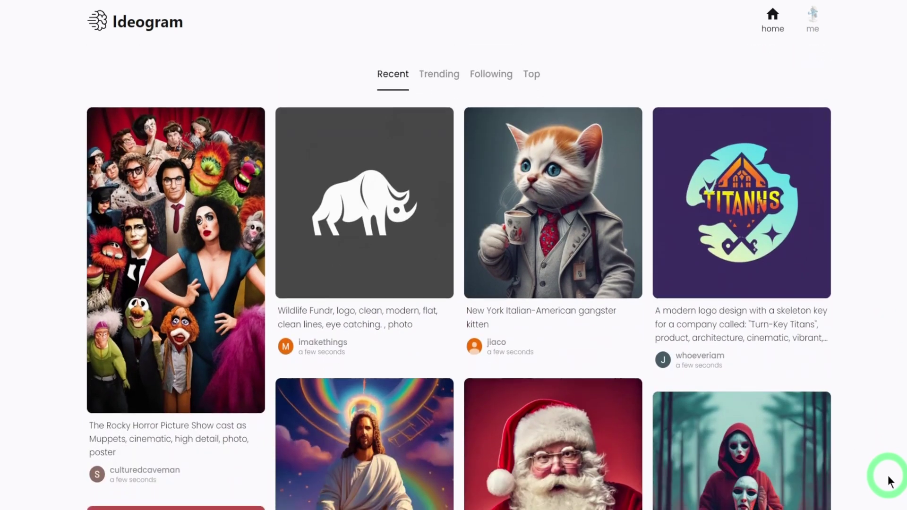
pyautogui.scroll(-4, 888, 479)
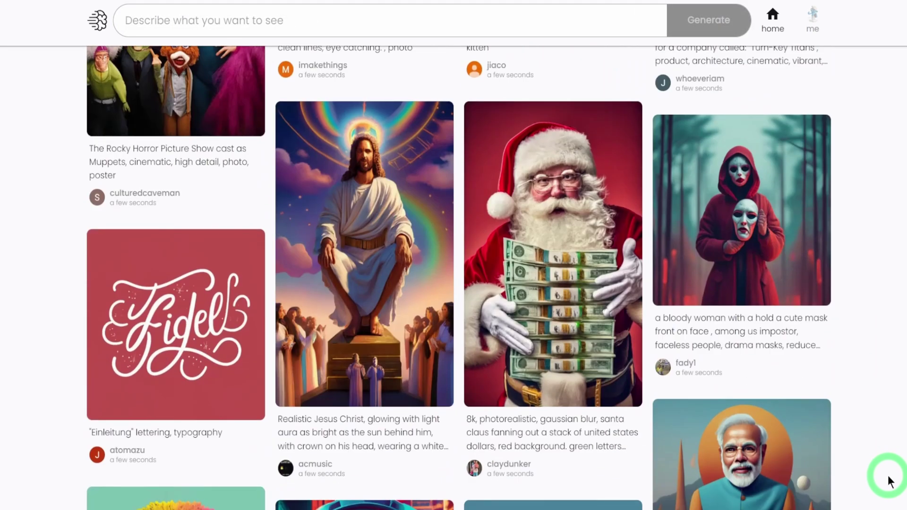
pyautogui.scroll(-2, 888, 481)
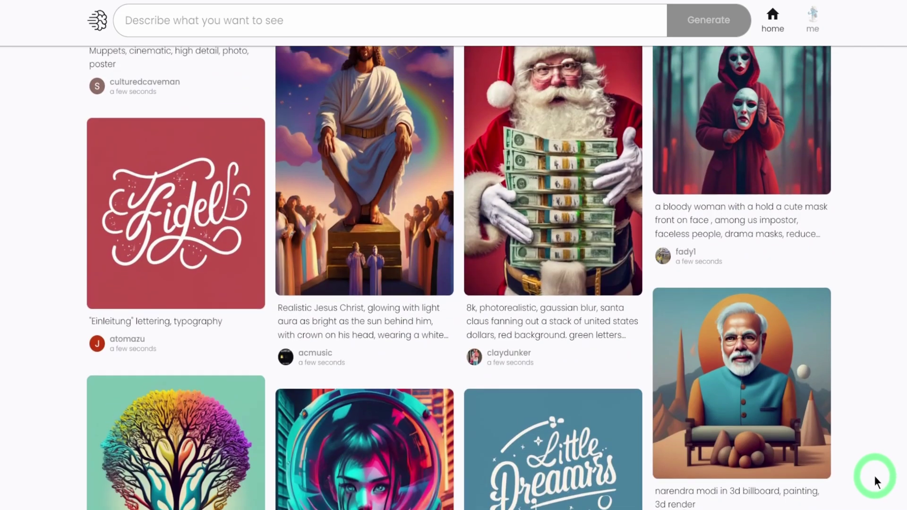
pyautogui.scroll(1, 874, 482)
# Step: Open the Little Dreamers logo and view its second, third and Sleep variants
pyautogui.click(541, 489)
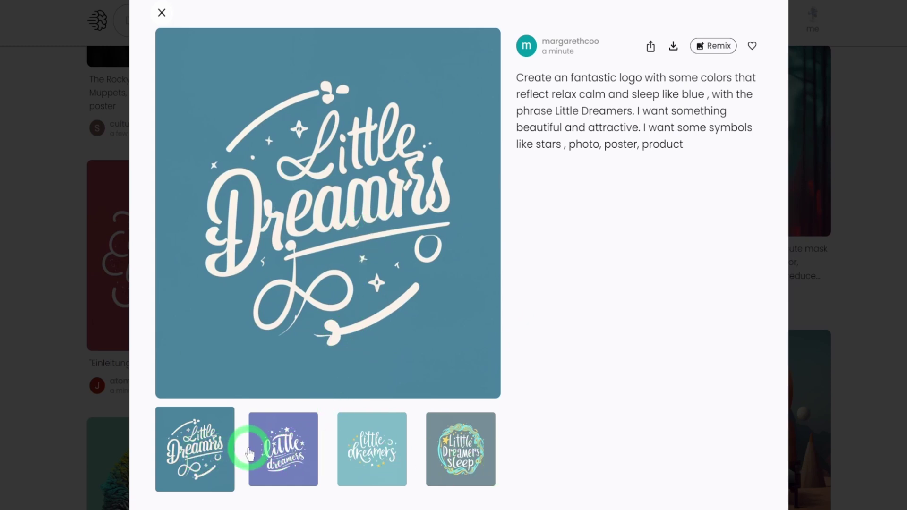
pyautogui.click(273, 455)
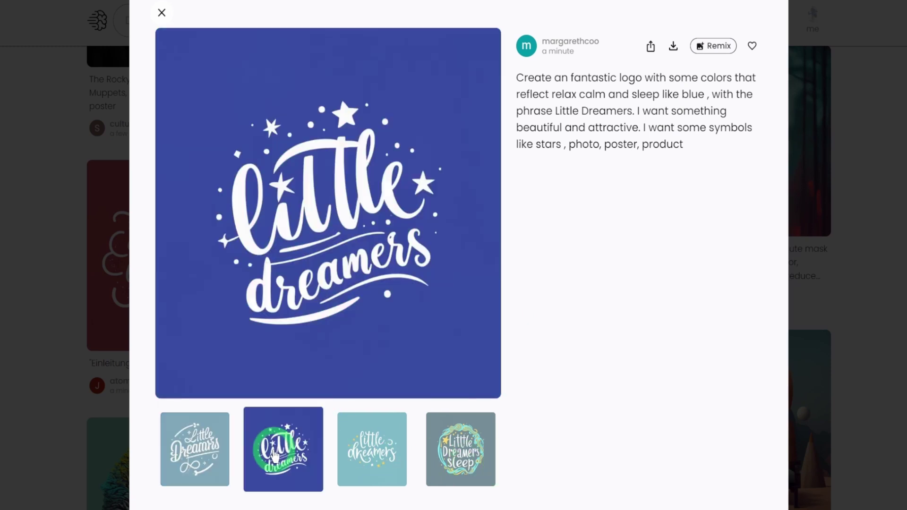
pyautogui.click(359, 456)
pyautogui.click(463, 457)
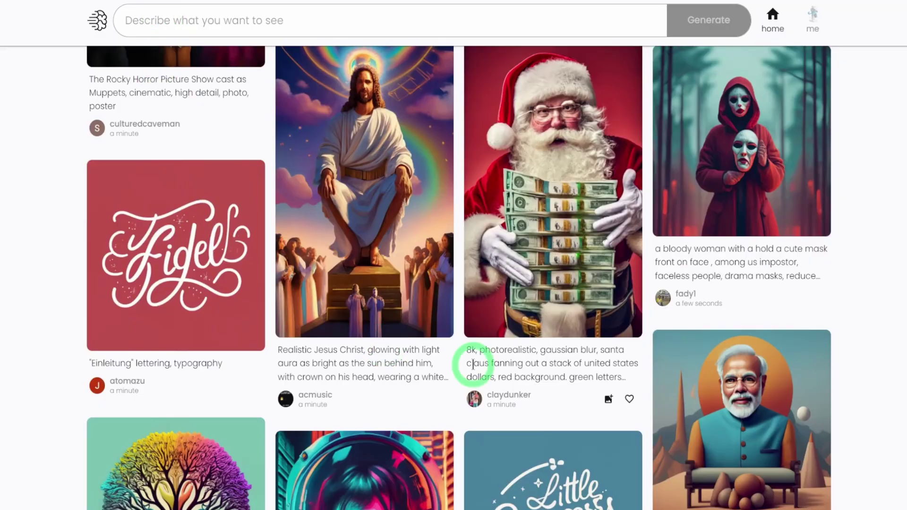
# Step: Return to Trending and view all four variants of the flow-chart illustration, then close it
pyautogui.scroll(10, 472, 364)
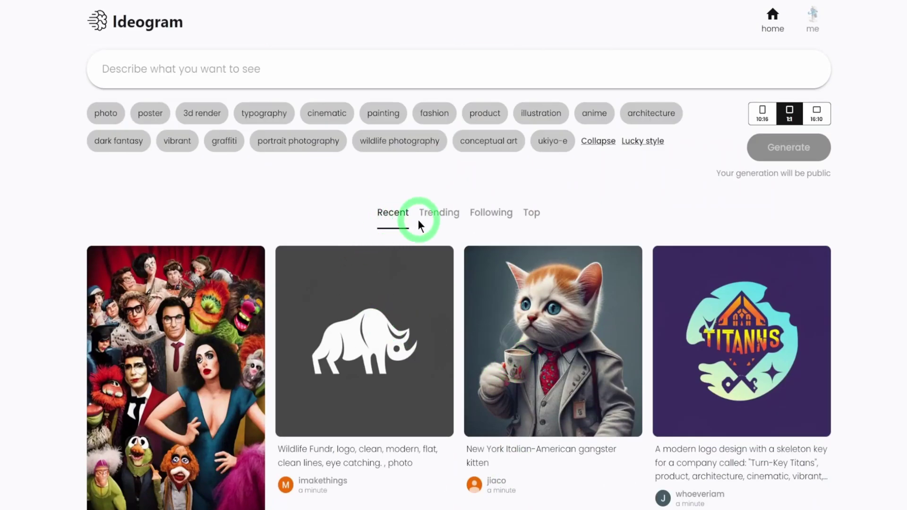
pyautogui.click(432, 218)
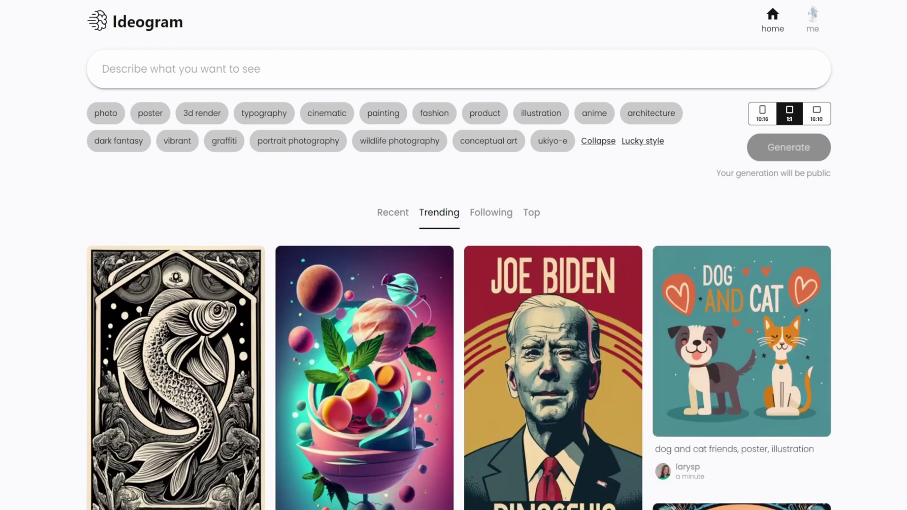
pyautogui.scroll(-2, 453, 283)
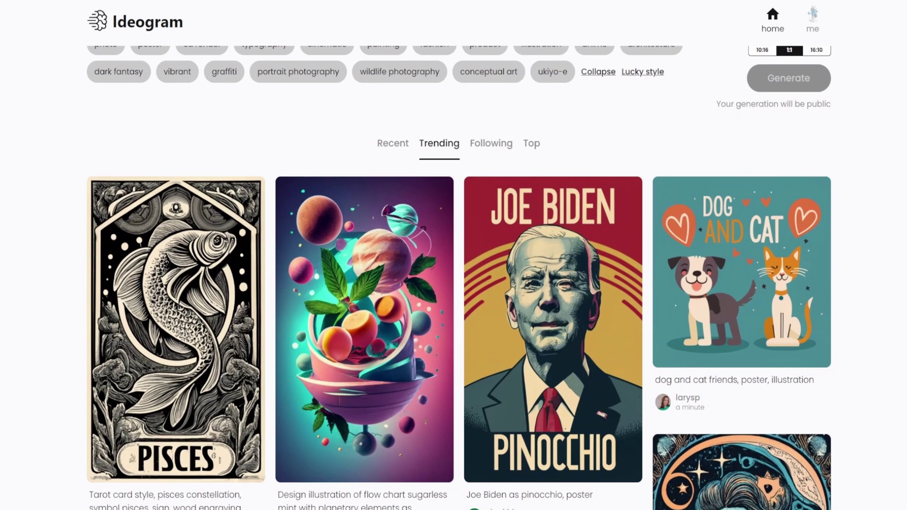
pyautogui.click(346, 376)
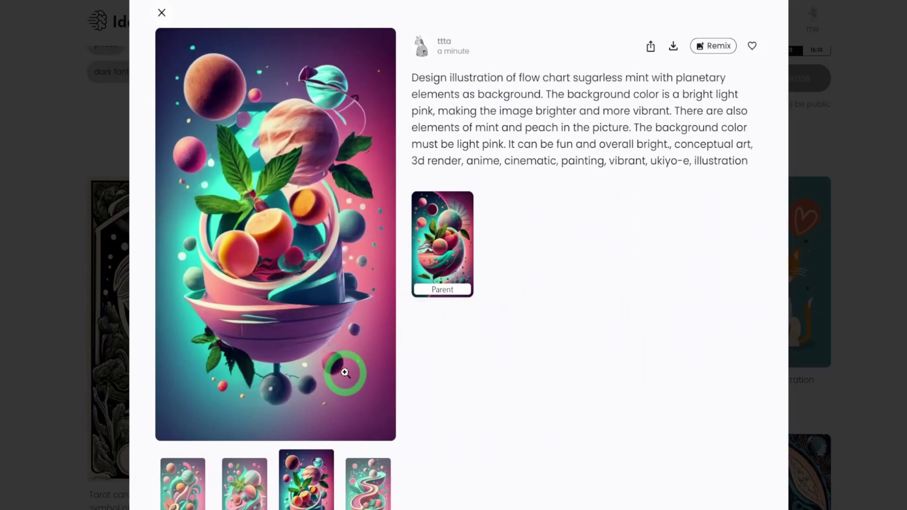
pyautogui.click(191, 500)
pyautogui.click(233, 500)
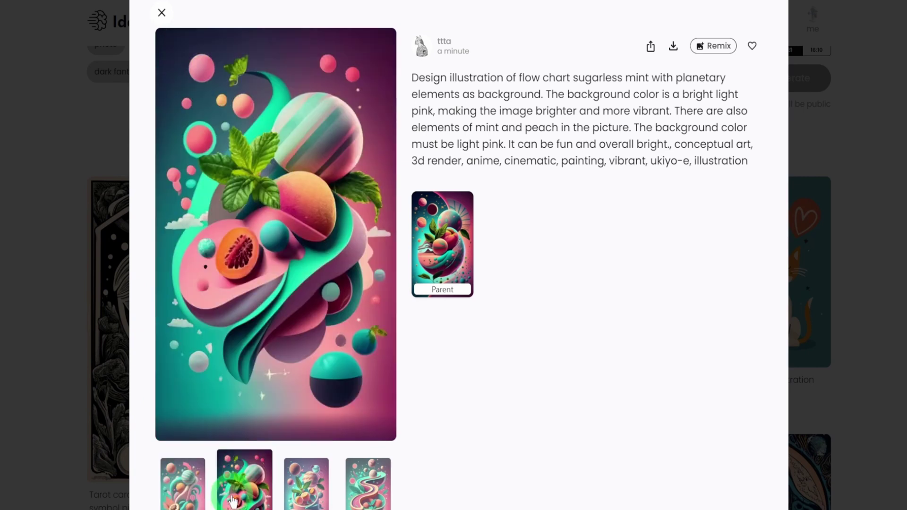
pyautogui.click(320, 500)
pyautogui.click(354, 504)
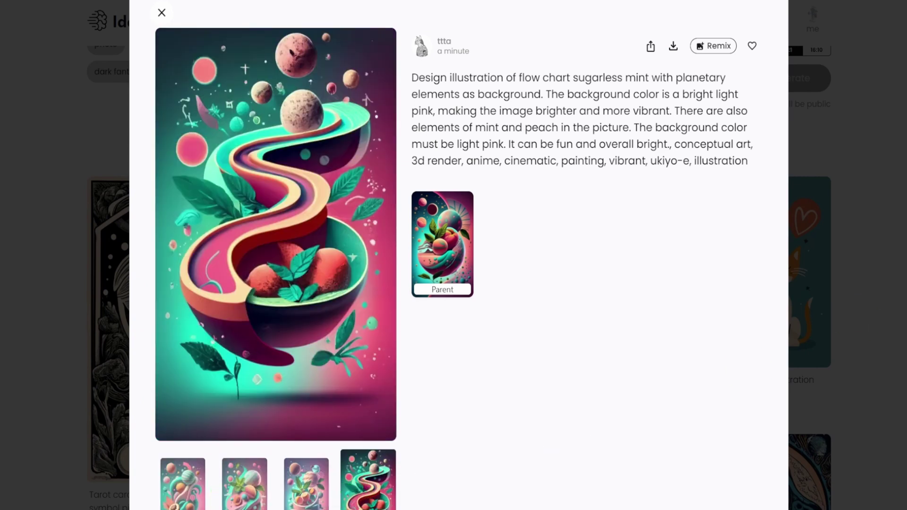
pyautogui.click(161, 13)
# Step: Scroll down the Trending feed to the floral Teacher sticker
pyautogui.scroll(-2, 415, 364)
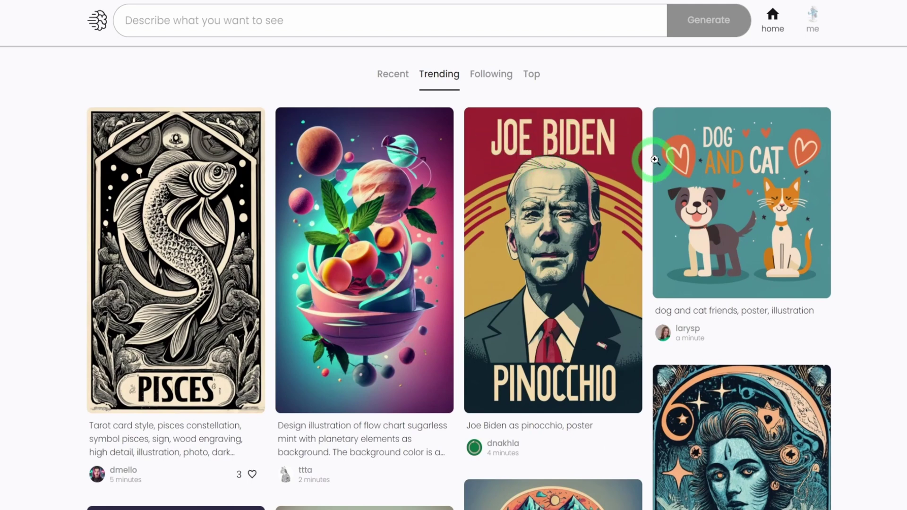
pyautogui.scroll(-4, 743, 214)
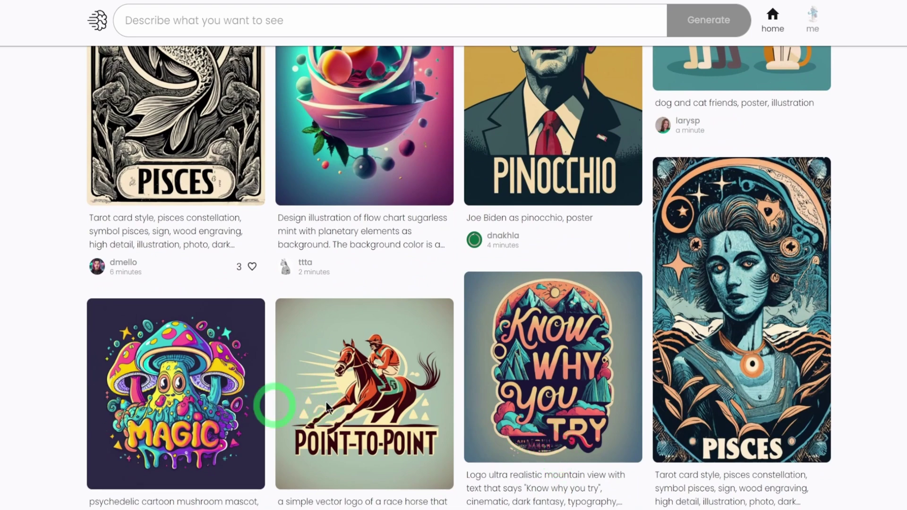
pyautogui.scroll(-1, 501, 435)
pyautogui.scroll(-2, 501, 435)
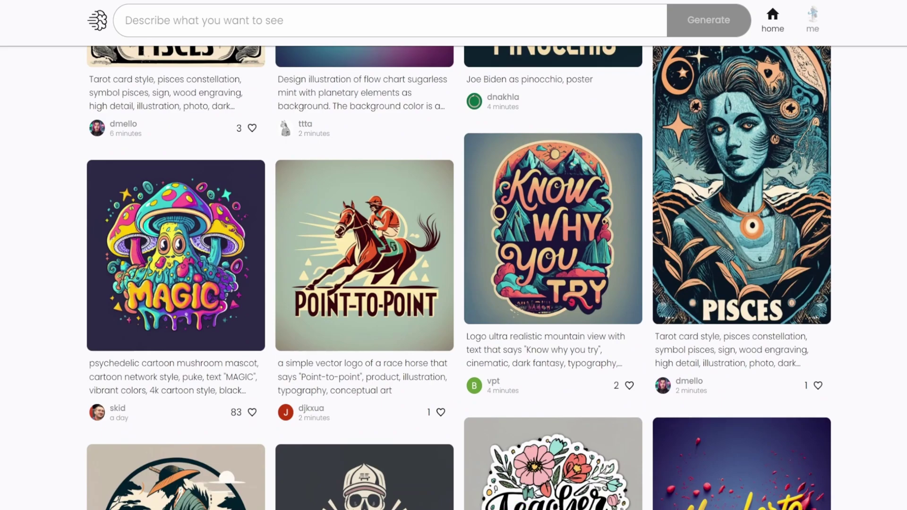
# Step: Open the floral Teacher sticker and view its photo-style, pink and script variants
pyautogui.click(553, 500)
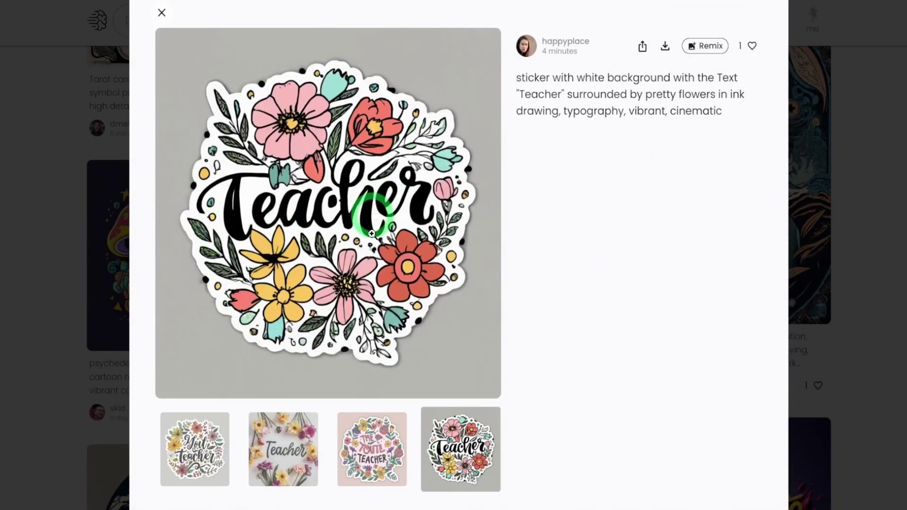
pyautogui.click(302, 468)
pyautogui.click(364, 472)
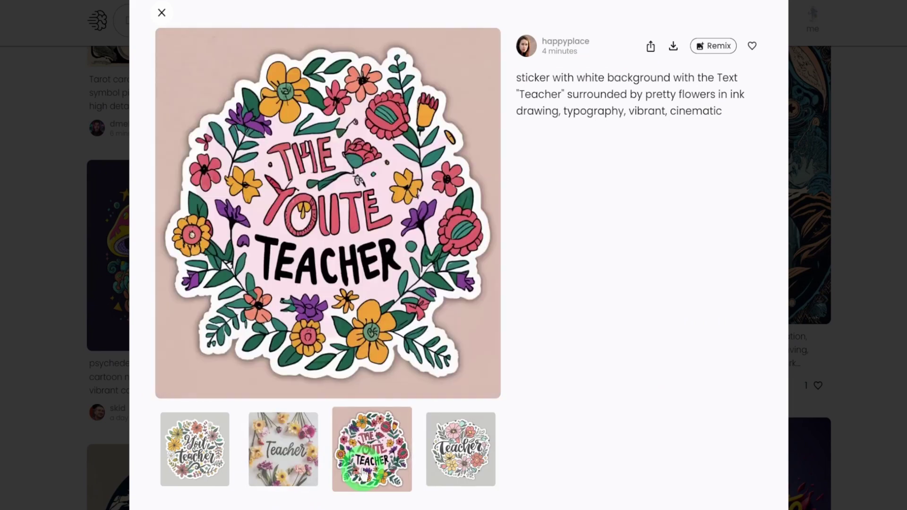
pyautogui.click(488, 472)
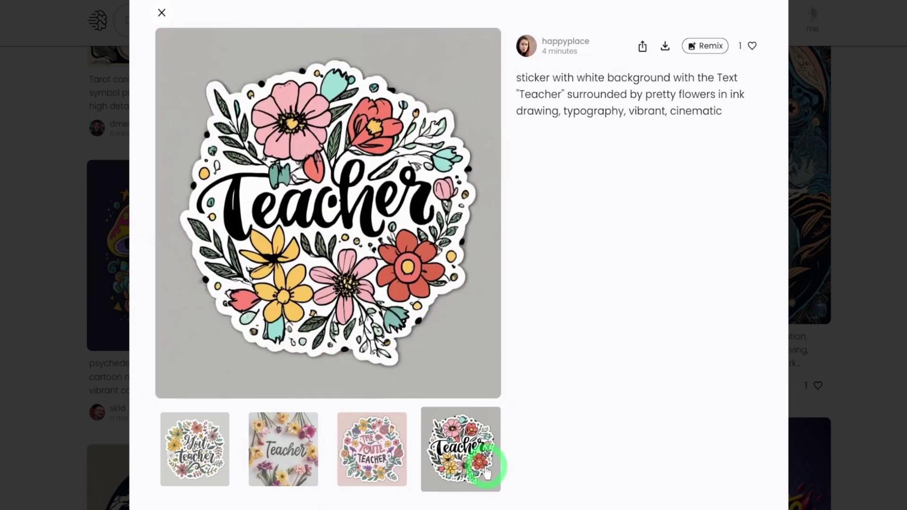
pyautogui.click(160, 11)
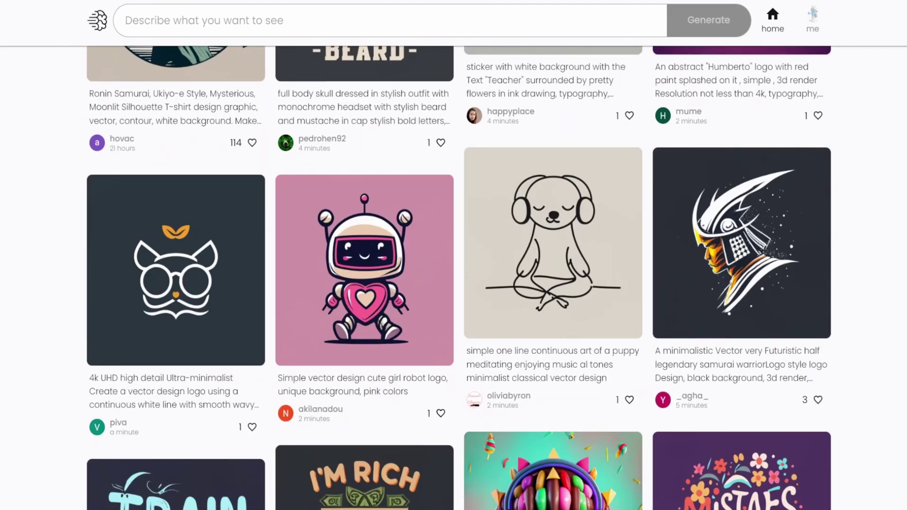
# Step: View the second and third 'Know why you try' variants, then close the details
pyautogui.scroll(-10, 454, 277)
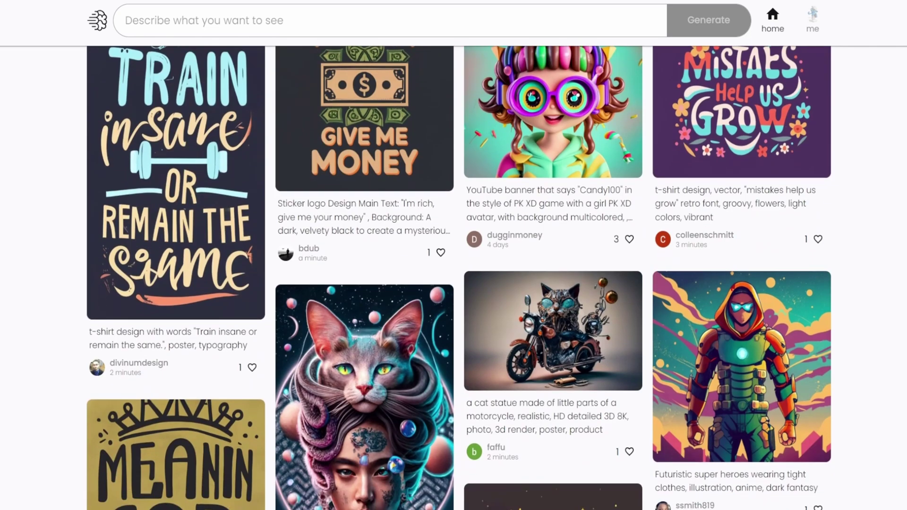
pyautogui.scroll(-5, 453, 278)
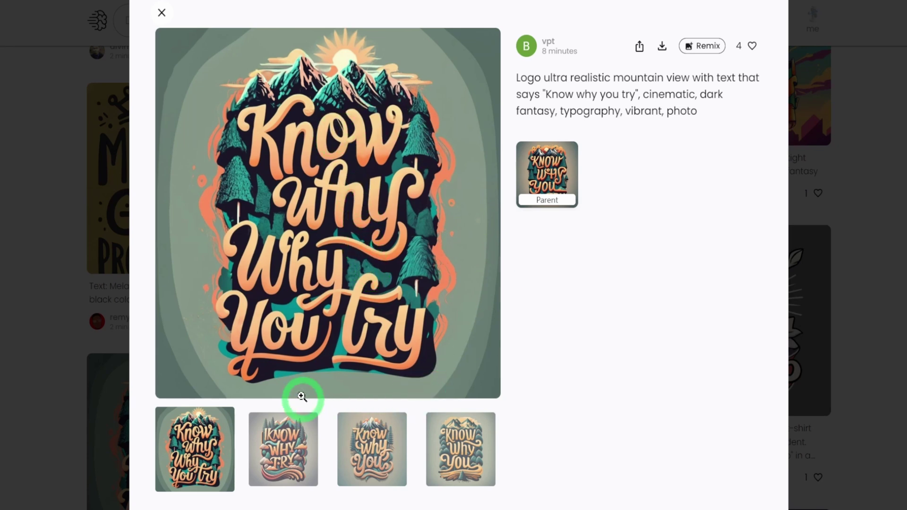
pyautogui.click(286, 444)
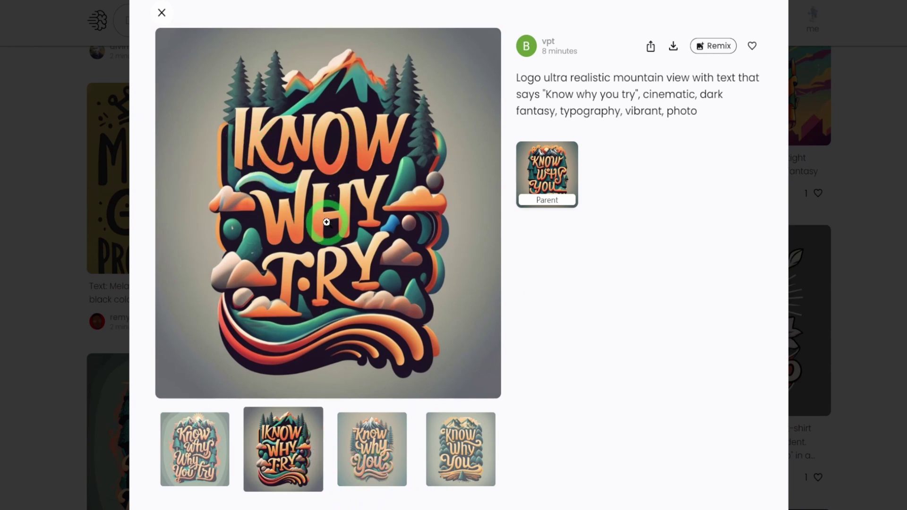
pyautogui.click(389, 454)
pyautogui.click(164, 18)
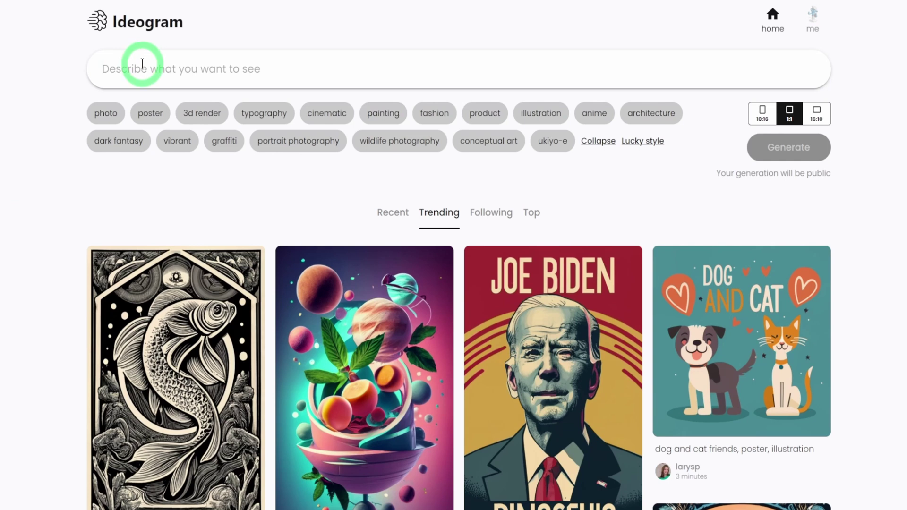
# Step: Paste the 'Good Vibes Only' Script Typography prompt, add typography and illustration styles, keep 1:1
pyautogui.write('Script Typography with text ‘Good Vibes Only’')
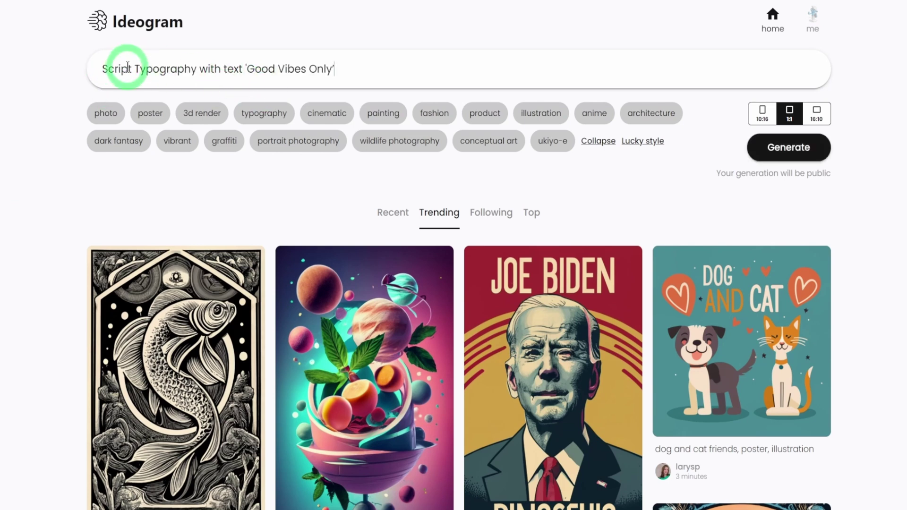
pyautogui.moveTo(199, 73); pyautogui.dragTo(355, 75)
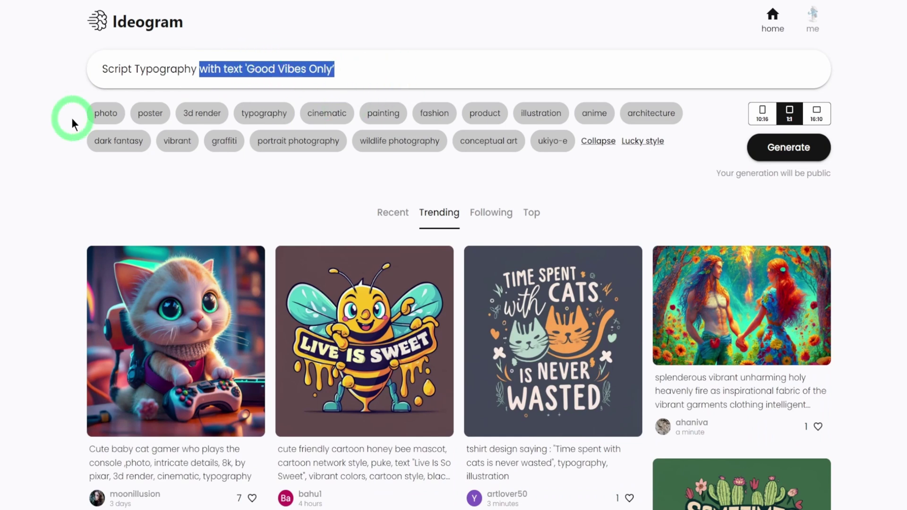
pyautogui.click(258, 120)
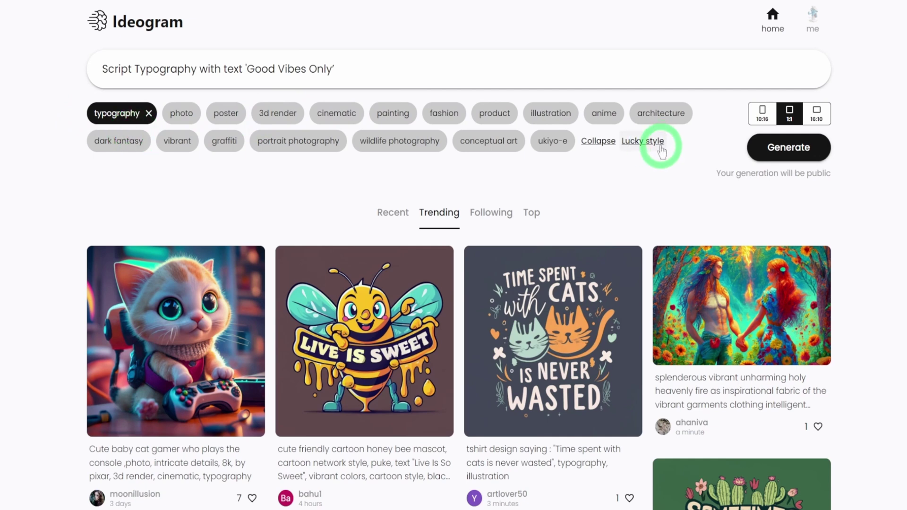
pyautogui.click(557, 121)
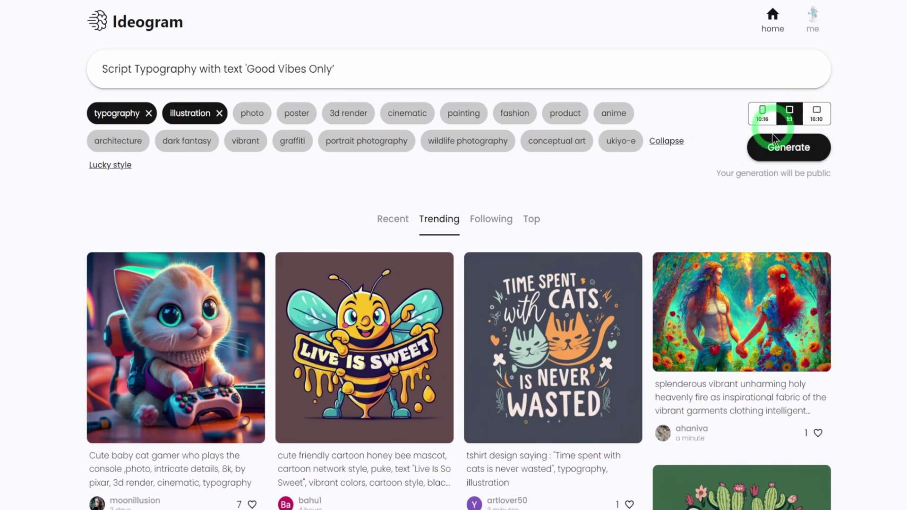
pyautogui.click(773, 157)
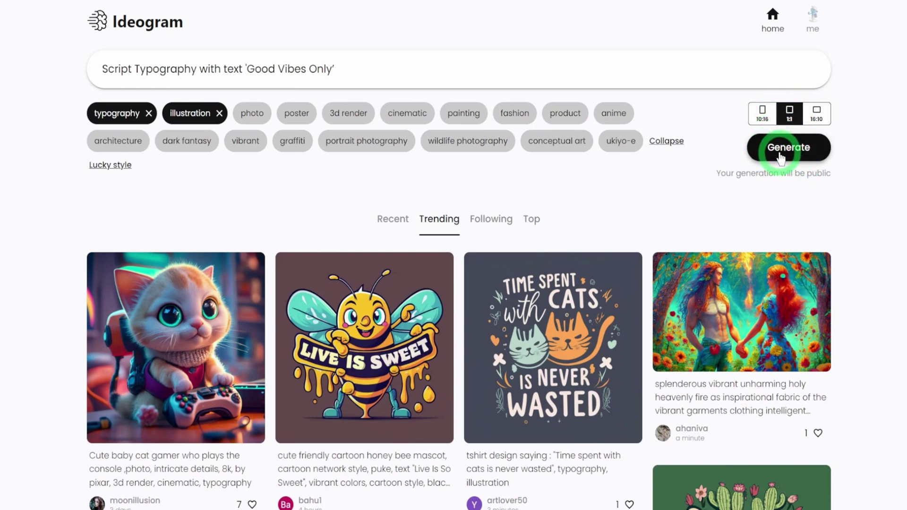
# Step: Generate four 'Good Vibes Only' designs and compare the purple and grey variants, ending on pink
pyautogui.click(780, 157)
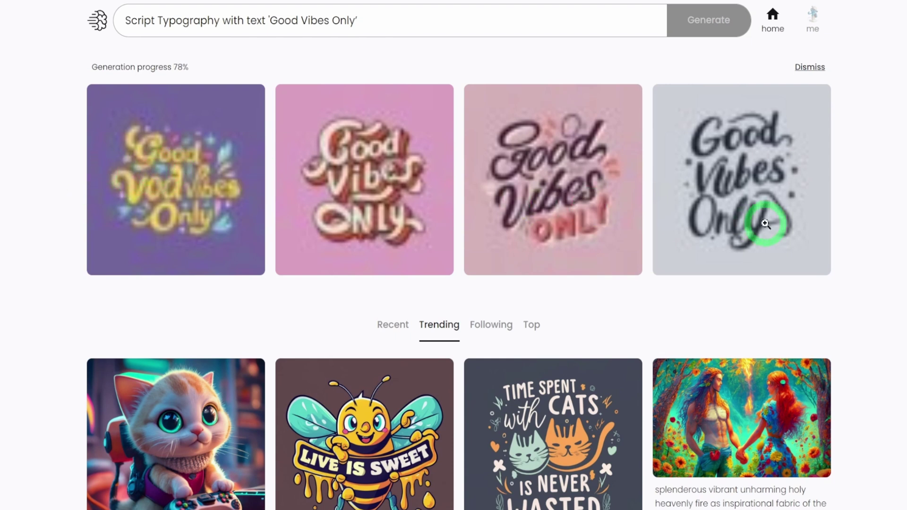
pyautogui.click(168, 21)
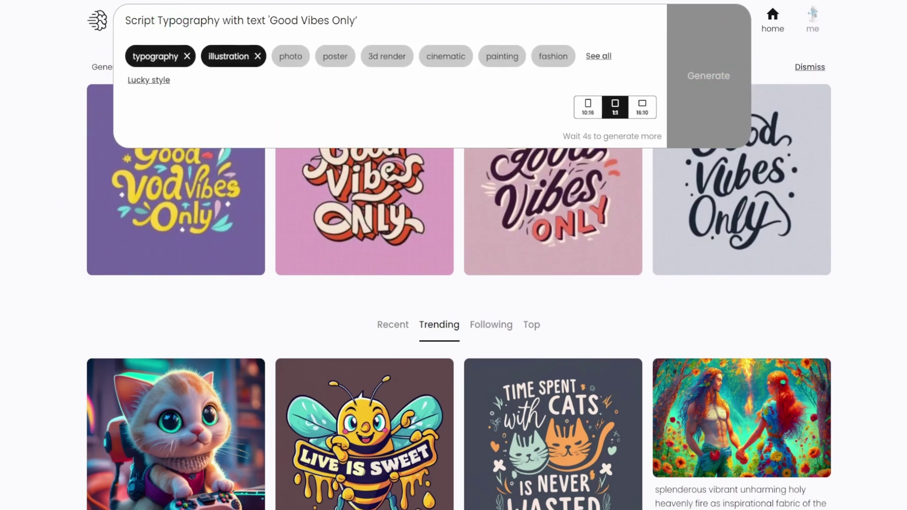
pyautogui.press('Escape')
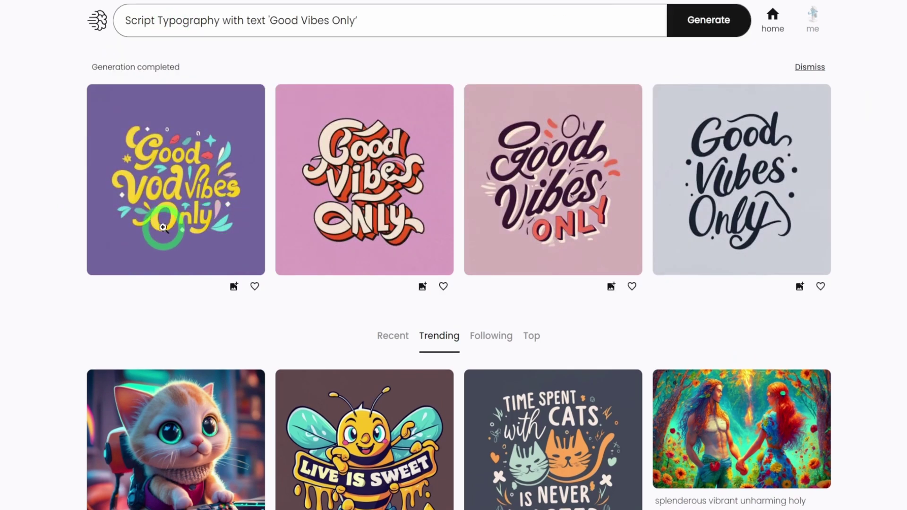
pyautogui.click(392, 200)
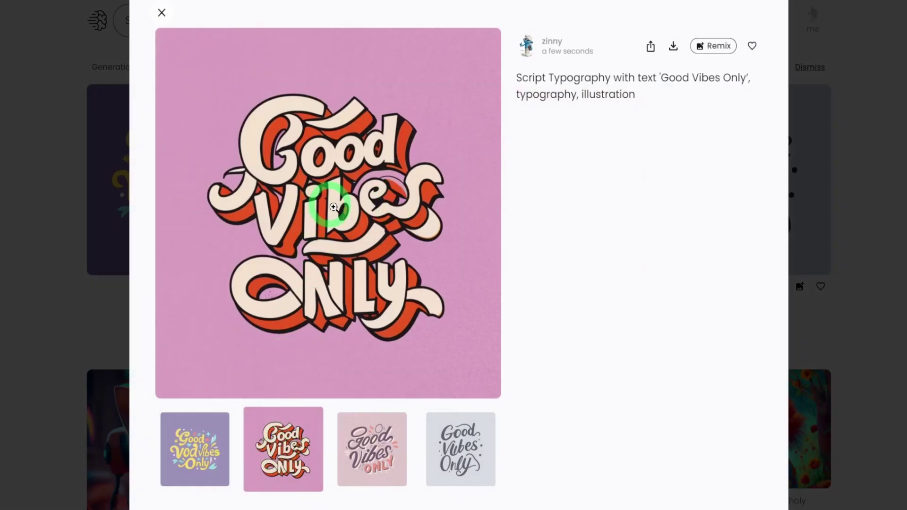
pyautogui.press('Left')
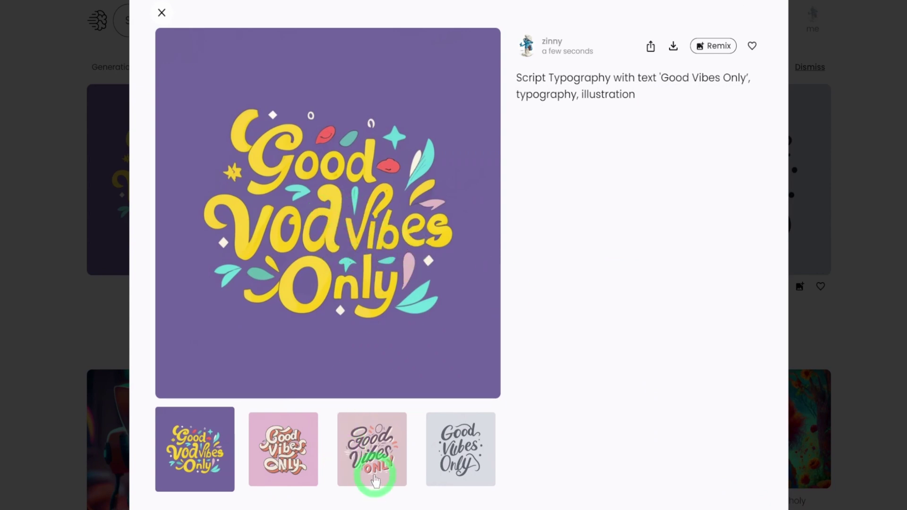
pyautogui.click(486, 462)
pyautogui.click(309, 470)
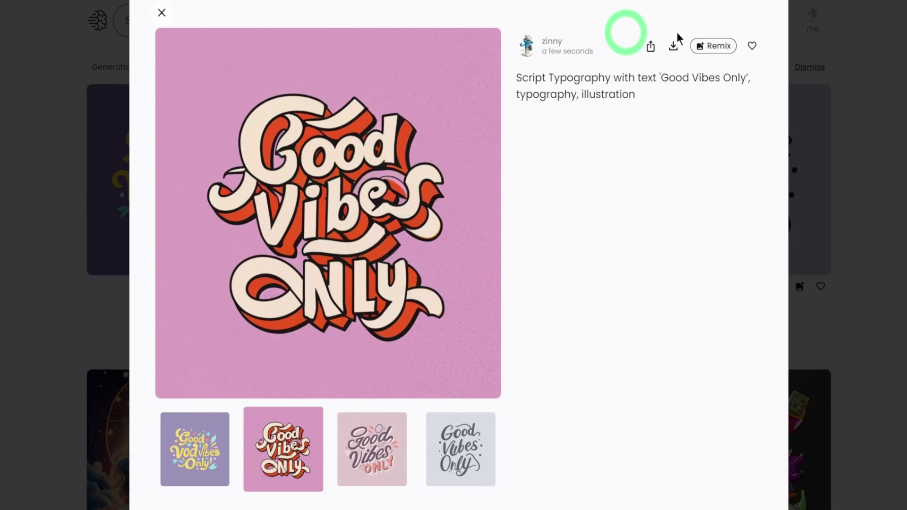
# Step: Remix the pink design with the illustration style removed, keeping only typography
pyautogui.click(717, 46)
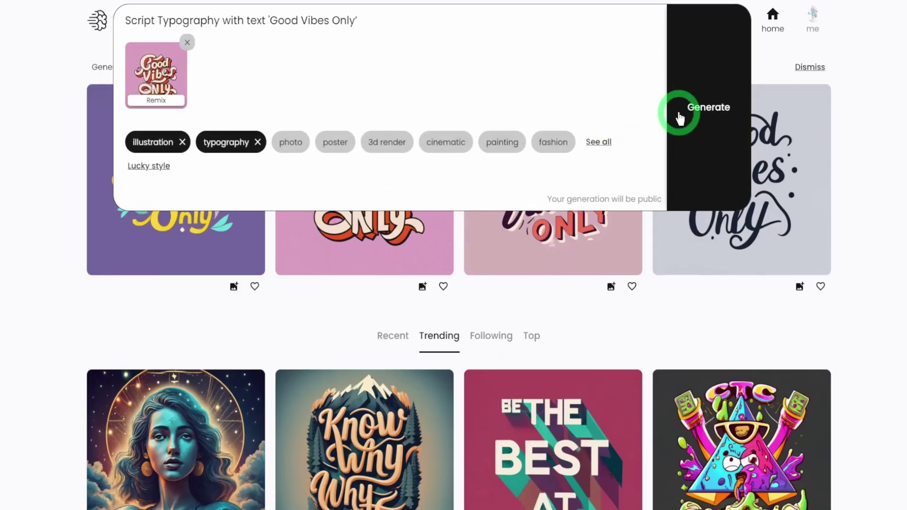
pyautogui.click(181, 143)
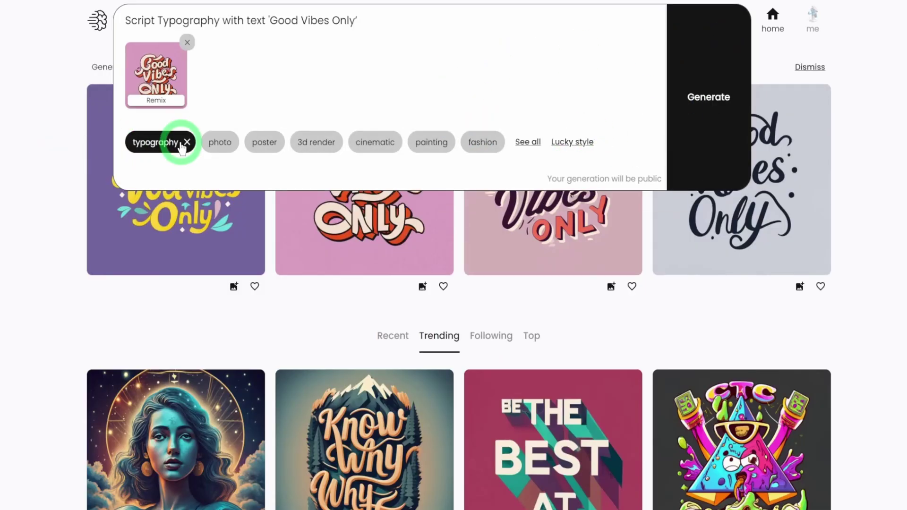
pyautogui.click(705, 108)
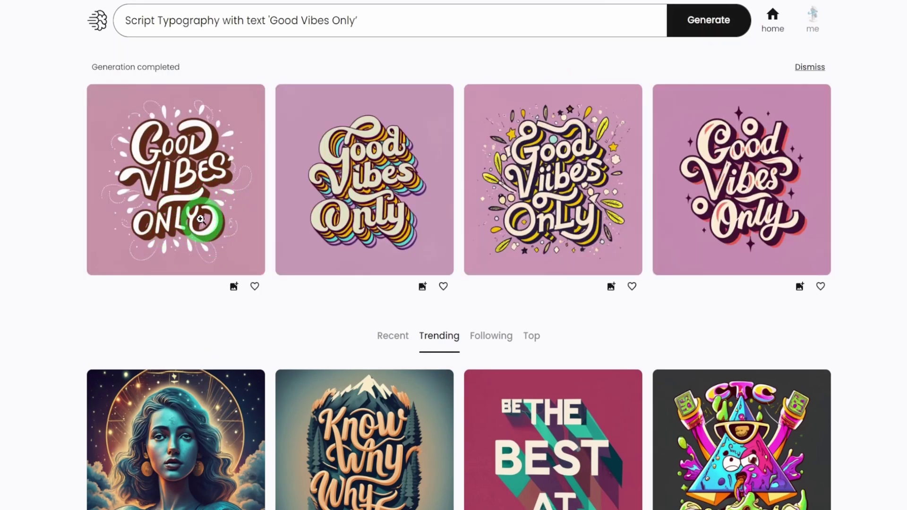
# Step: Open the first remixed design and compare its second and fourth variations
pyautogui.click(201, 218)
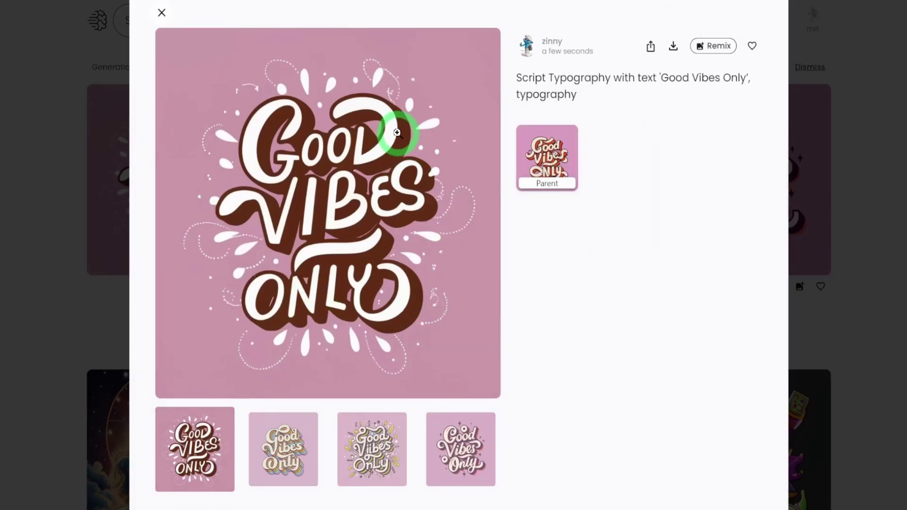
pyautogui.click(279, 467)
pyautogui.click(453, 454)
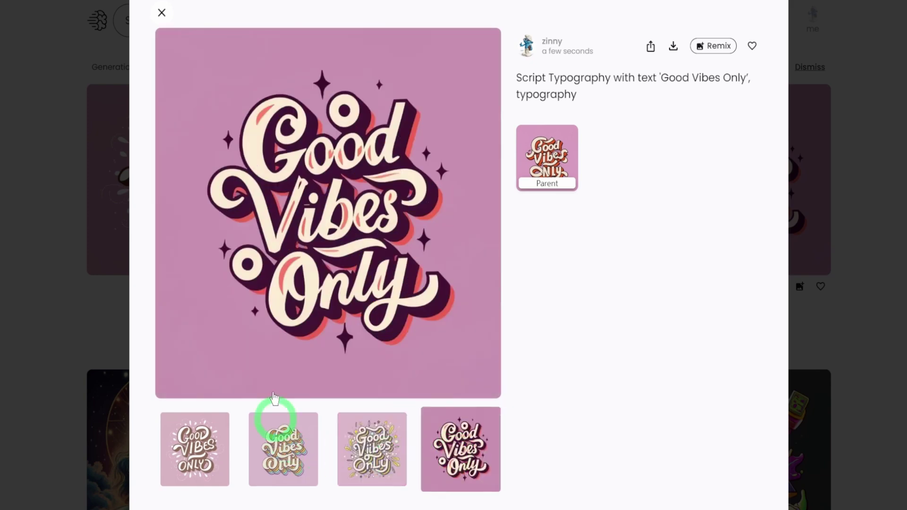
pyautogui.click(210, 454)
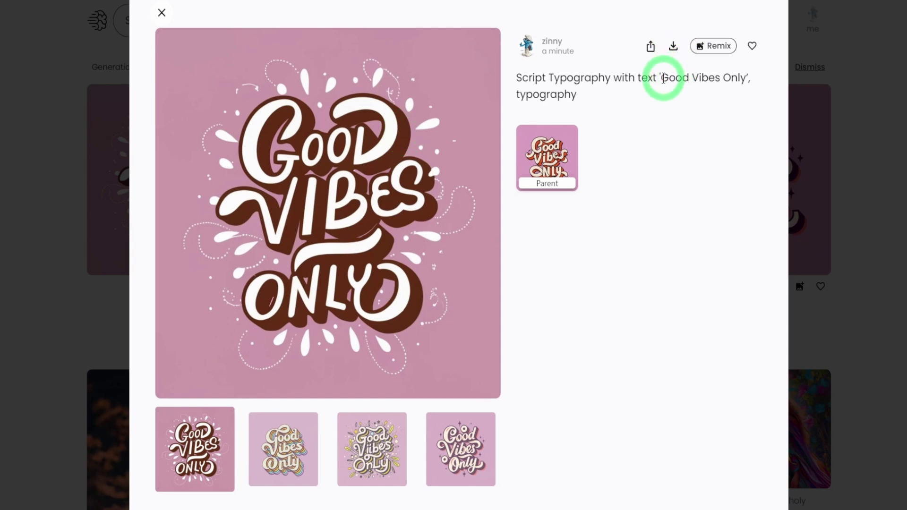
# Step: Close the enlarged view with Escape to see the four remixed 'Good Vibes Only' designs
pyautogui.press('Escape')
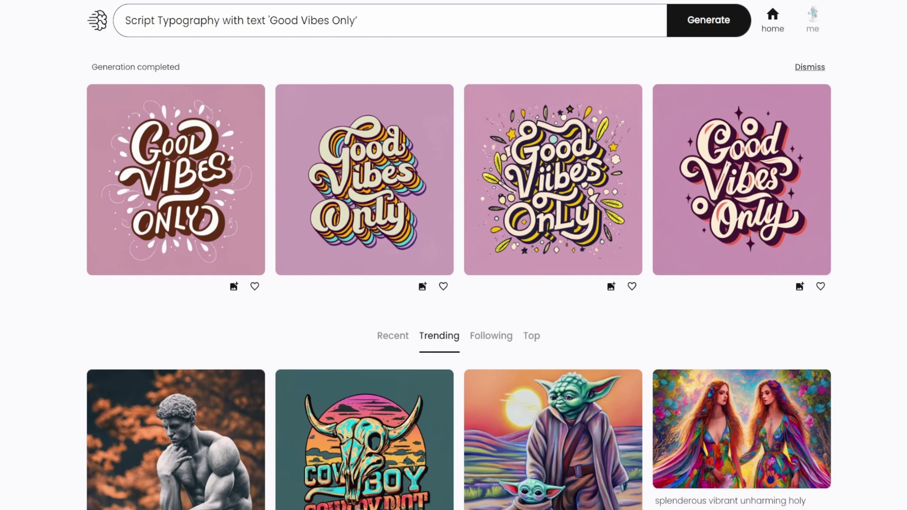
# Step: Replace the prompt with the Zinny Studio cursive lettering prompt, add 3d render, and generate
pyautogui.moveTo(398, 33); pyautogui.dragTo(117, 38)
pyautogui.write('The word Zinny Studio in a very cursive and artistic way')
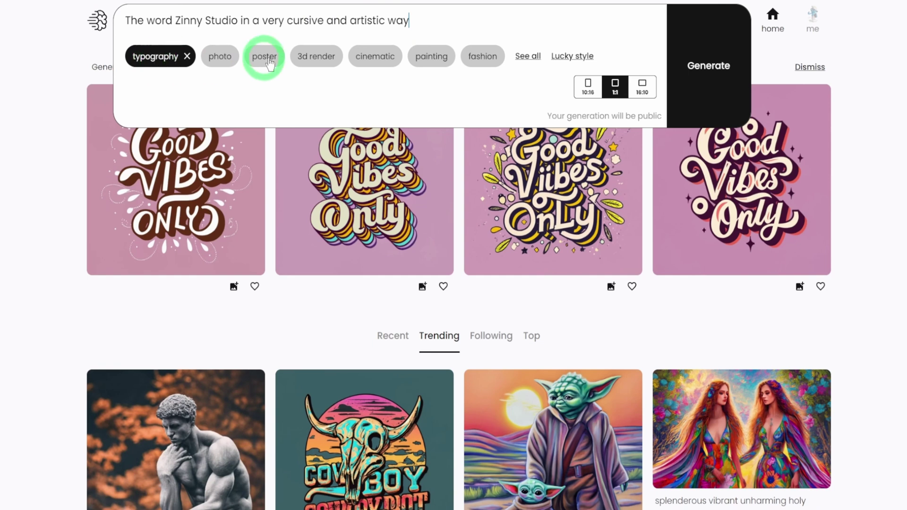
pyautogui.click(317, 63)
pyautogui.click(708, 116)
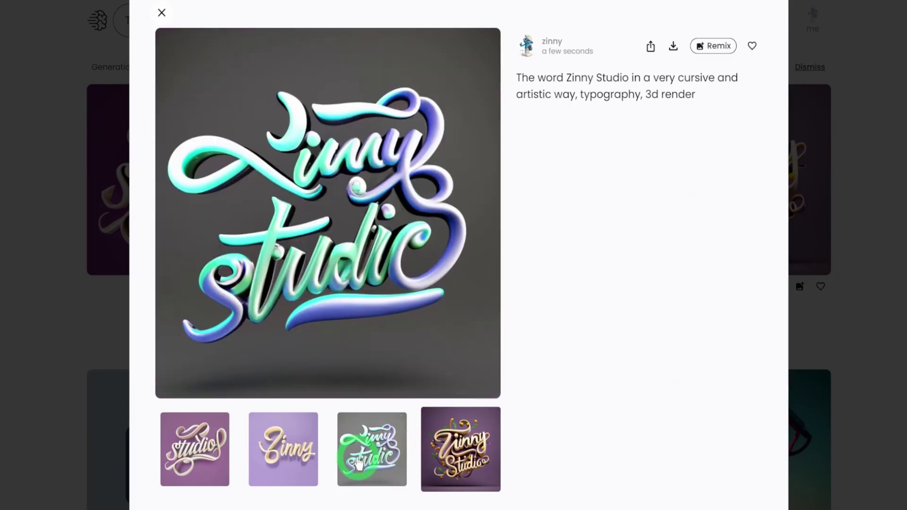
# Step: Review the first, second and fourth Zinny Studio variations, then close the details
pyautogui.click(302, 463)
pyautogui.click(222, 451)
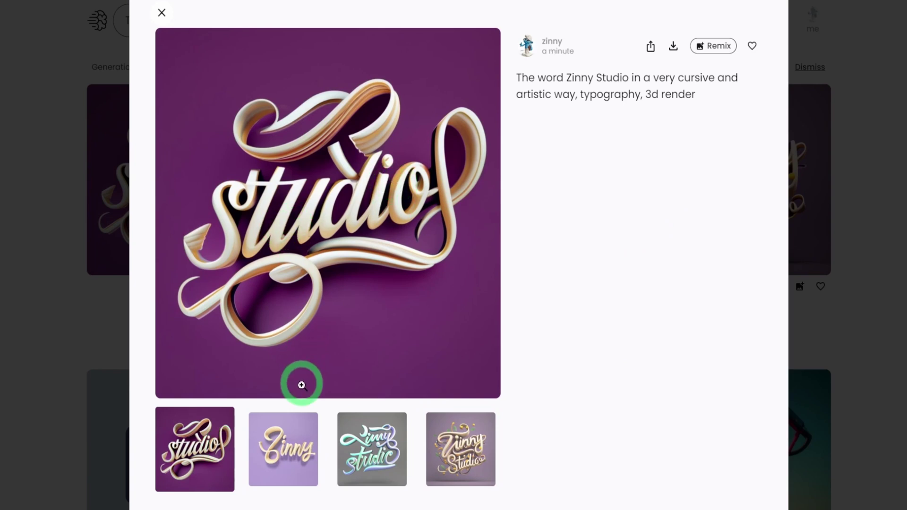
pyautogui.click(293, 455)
pyautogui.click(463, 450)
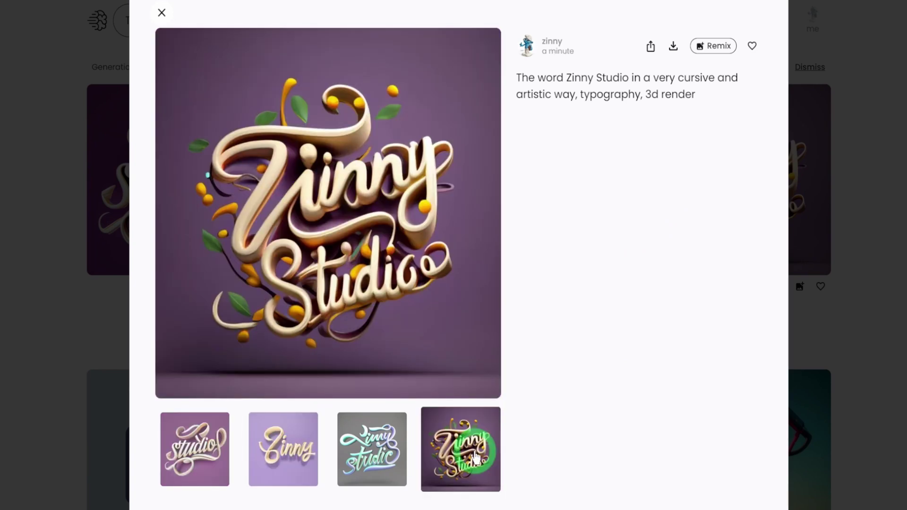
pyautogui.press('Escape')
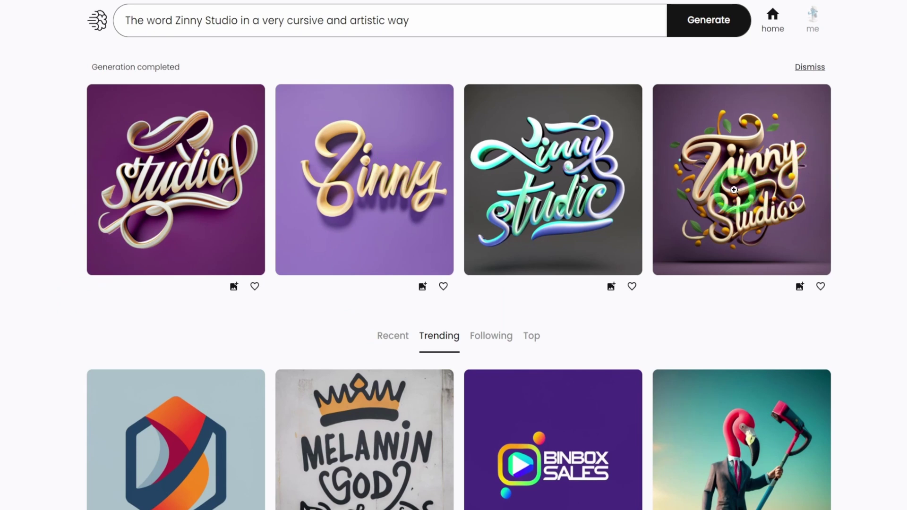
# Step: Replace the Zinny Studio prompt with the cartoon 'Pumpkin Spice' sticker prompt, trimming its trailing style words
pyautogui.click(548, 20)
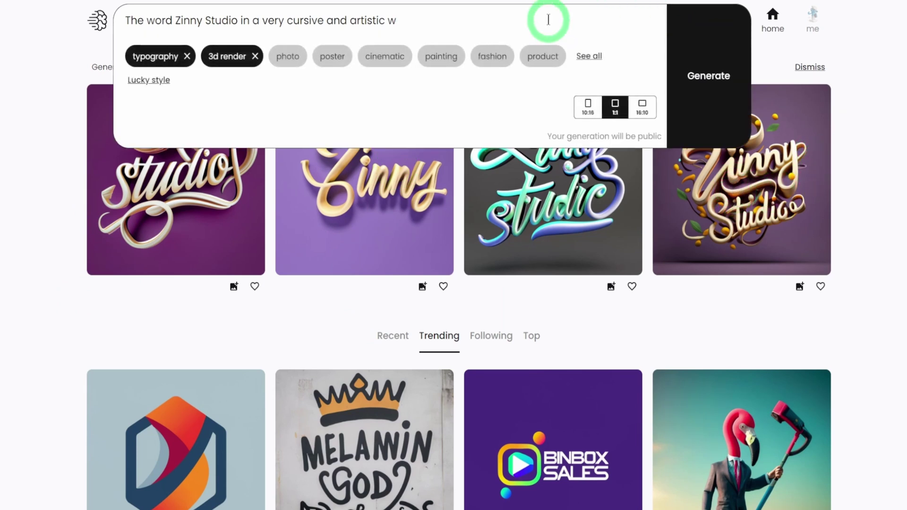
pyautogui.press('BackSpace')
pyautogui.press('BackSpace')
pyautogui.press('BackSpace')
pyautogui.press('BackSpace')
pyautogui.press('BackSpace')
pyautogui.press('BackSpace')
pyautogui.press('BackSpace')
pyautogui.press('BackSpace')
pyautogui.press('BackSpace')
pyautogui.press('BackSpace')
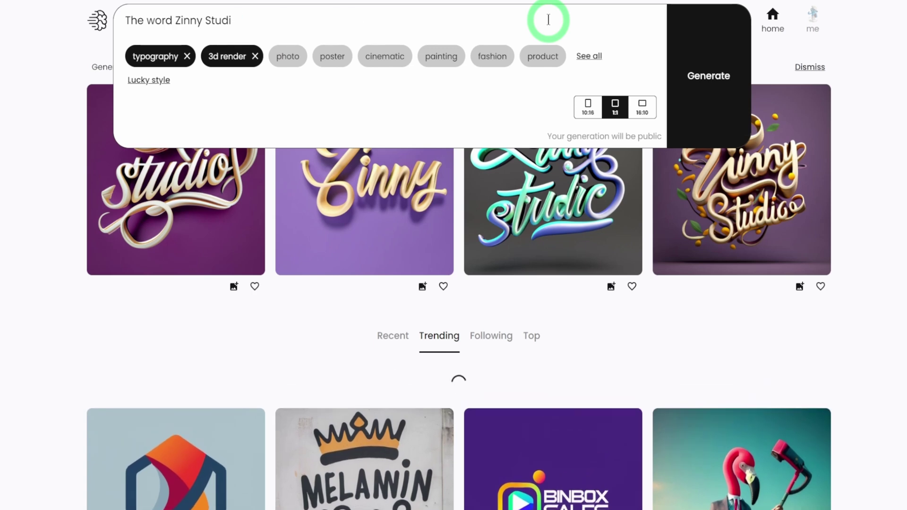
pyautogui.press('BackSpace')
pyautogui.press('BackSpace')
pyautogui.press('BackSpace')
pyautogui.press('BackSpace')
pyautogui.press('BackSpace')
pyautogui.press('BackSpace')
pyautogui.press('BackSpace')
pyautogui.press('BackSpace')
pyautogui.press('BackSpace')
pyautogui.press('BackSpace')
pyautogui.press('BackSpace')
pyautogui.press('BackSpace')
pyautogui.press('BackSpace')
pyautogui.press('BackSpace')
pyautogui.press('BackSpace')
pyautogui.press('BackSpace')
pyautogui.press('BackSpace')
pyautogui.press('BackSpace')
pyautogui.press('BackSpace')
pyautogui.press('BackSpace')
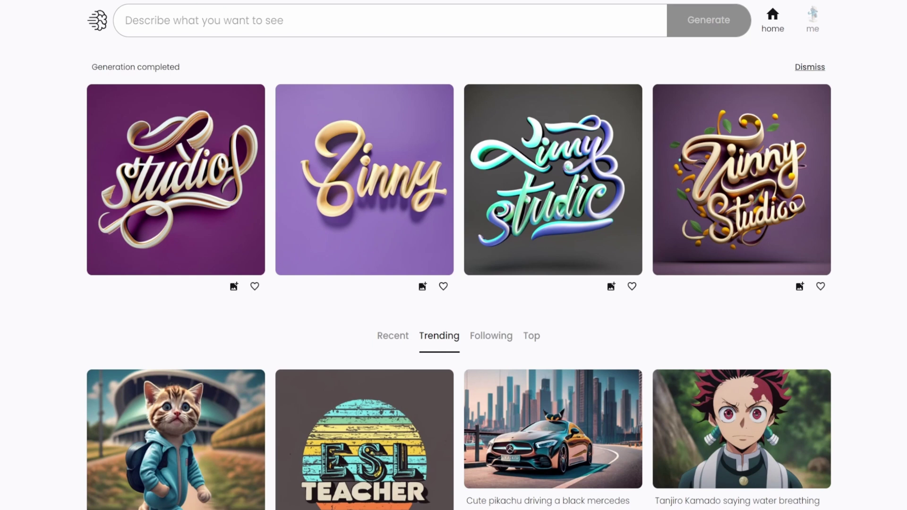
pyautogui.click(441, 17)
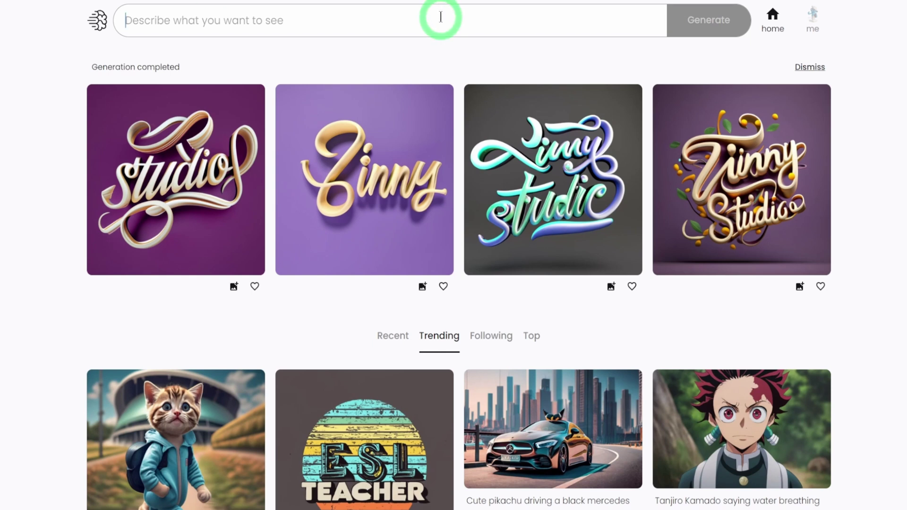
pyautogui.write("Cartoon Pumpkin with text 'Pumpkin Spice' Sticker, illustration, typography, cinematic")
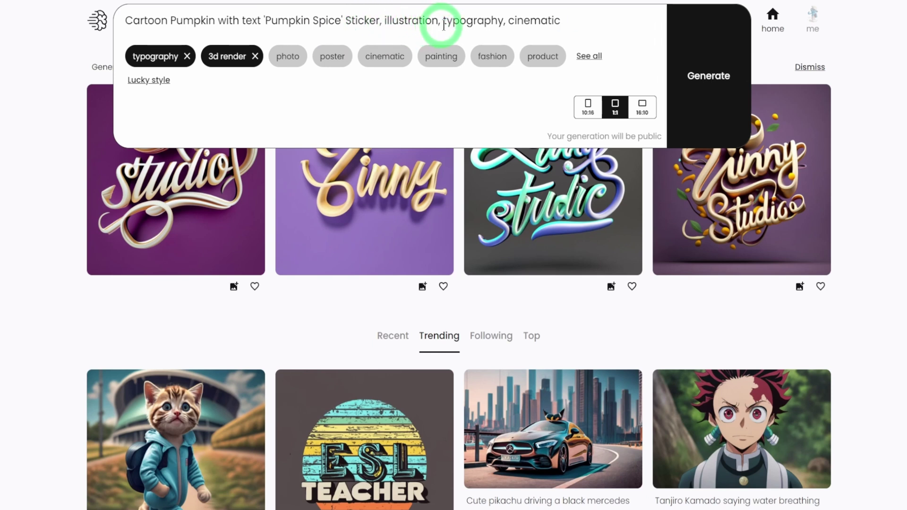
pyautogui.moveTo(563, 24); pyautogui.dragTo(395, 26)
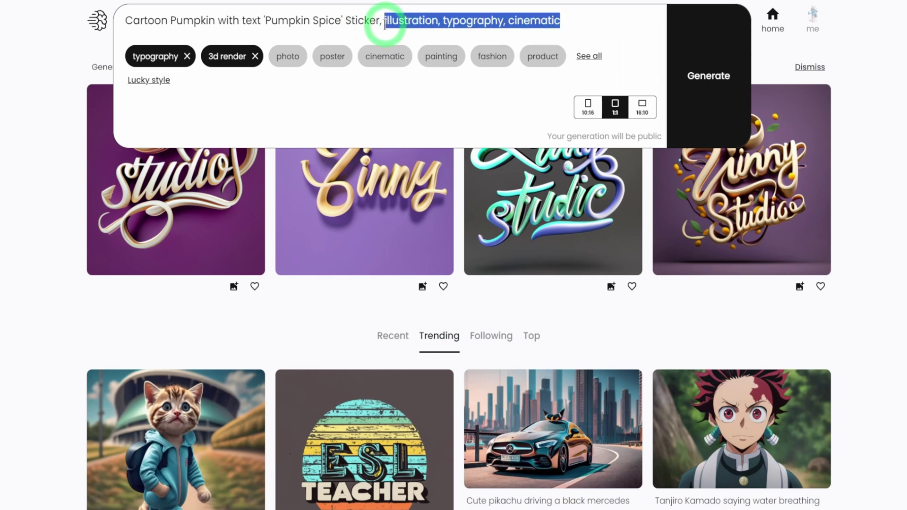
pyautogui.press('BackSpace')
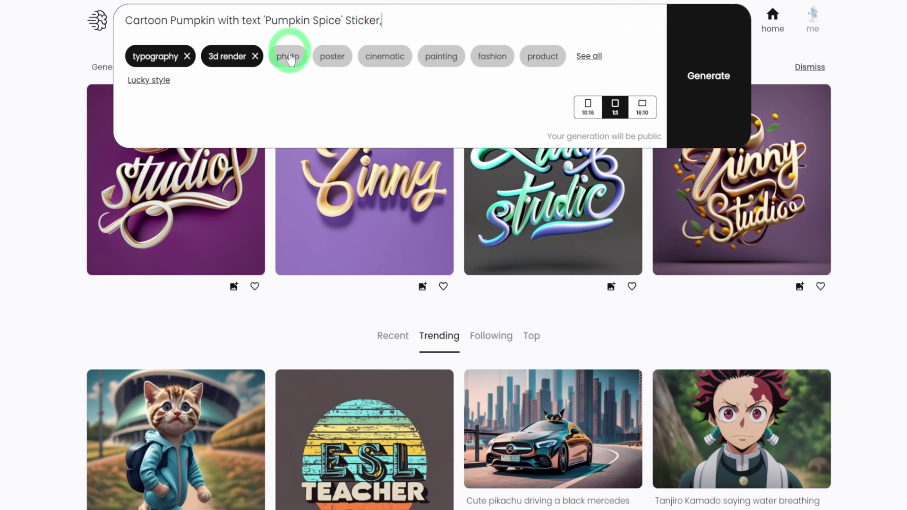
# Step: Swap the 3d render style for illustration and cinematic, then generate the pumpkin stickers
pyautogui.click(255, 56)
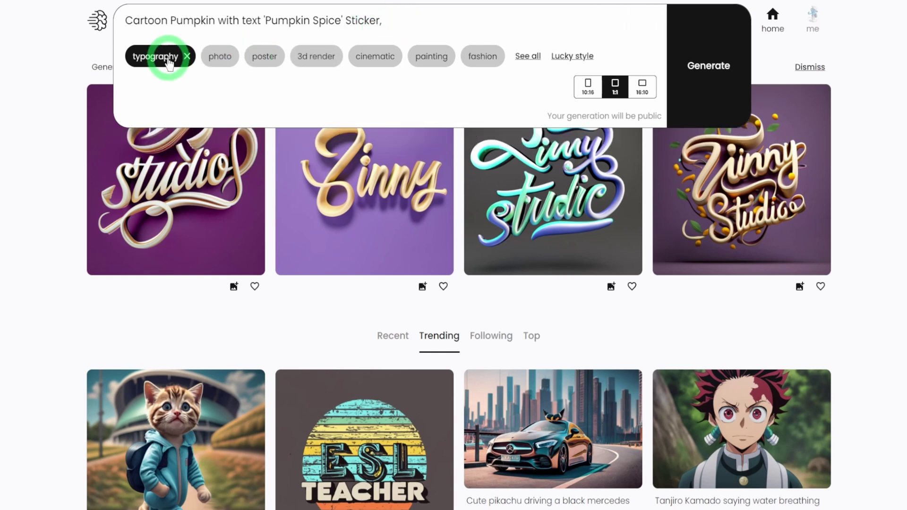
pyautogui.click(527, 58)
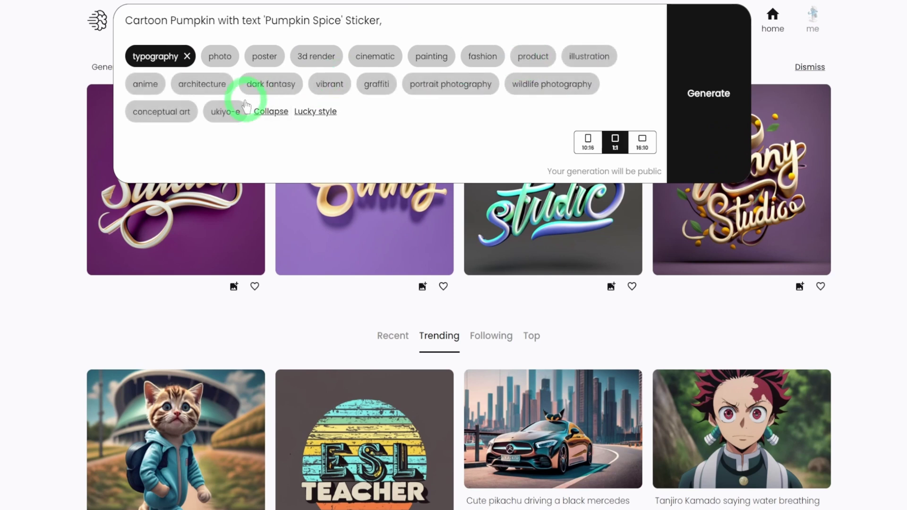
pyautogui.click(596, 67)
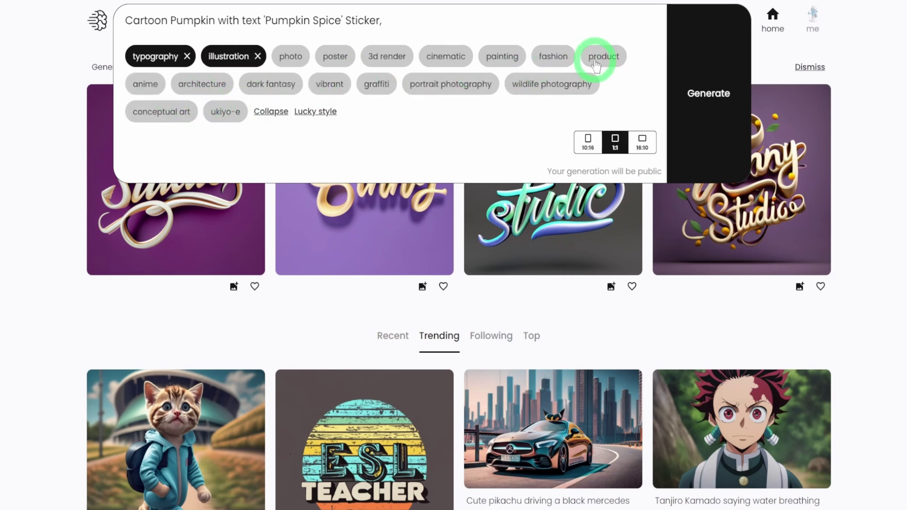
pyautogui.click(433, 61)
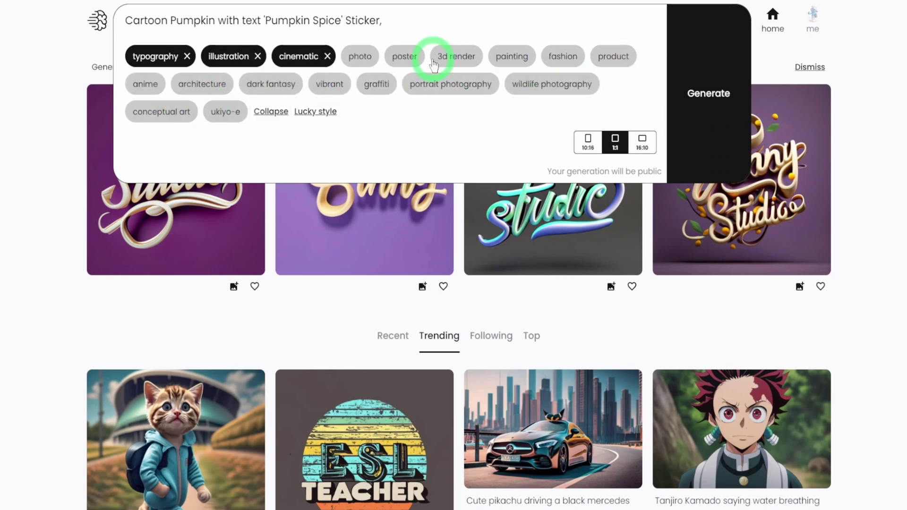
pyautogui.click(708, 99)
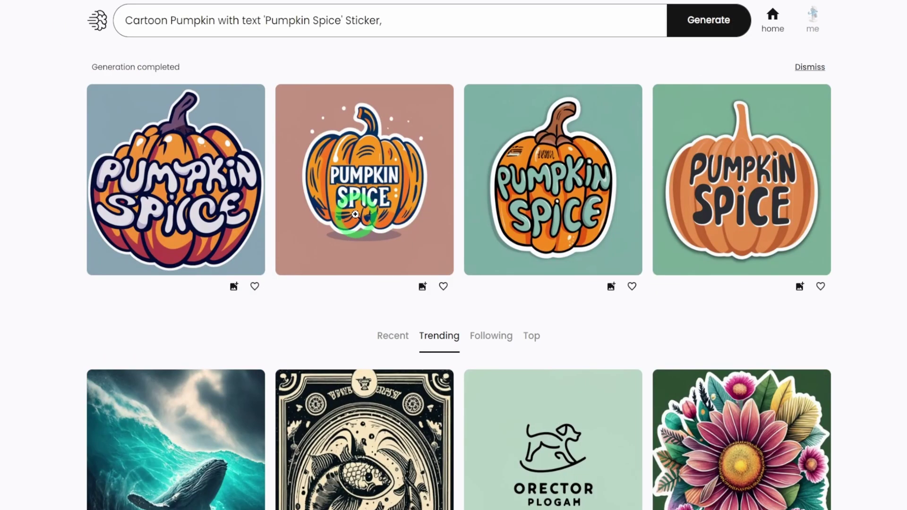
# Step: Compare the second pumpkin result's variants and remix the pink-background 'Pumpkin Spice' sticker
pyautogui.click(355, 214)
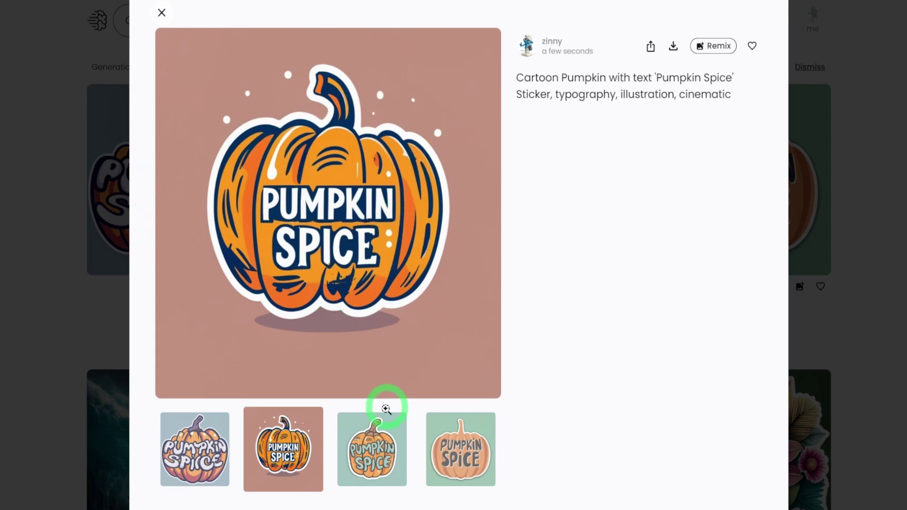
pyautogui.click(369, 449)
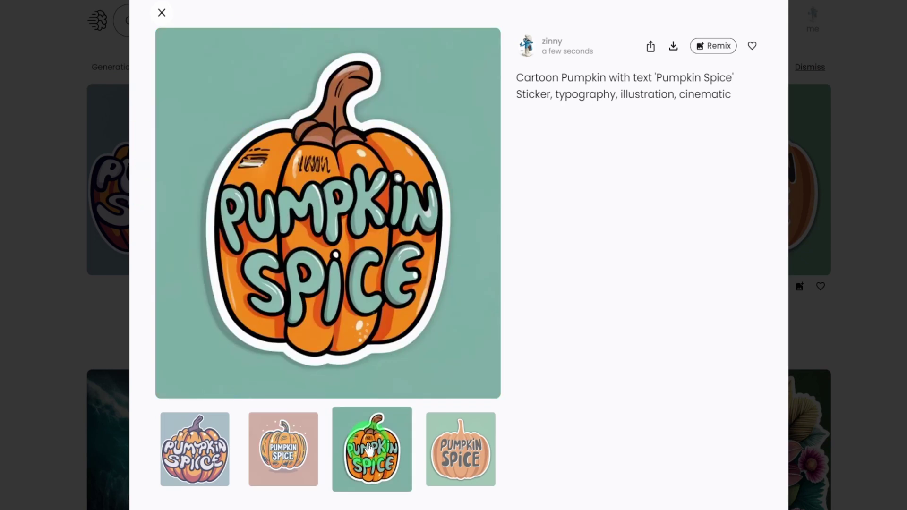
pyautogui.click(454, 469)
pyautogui.click(302, 453)
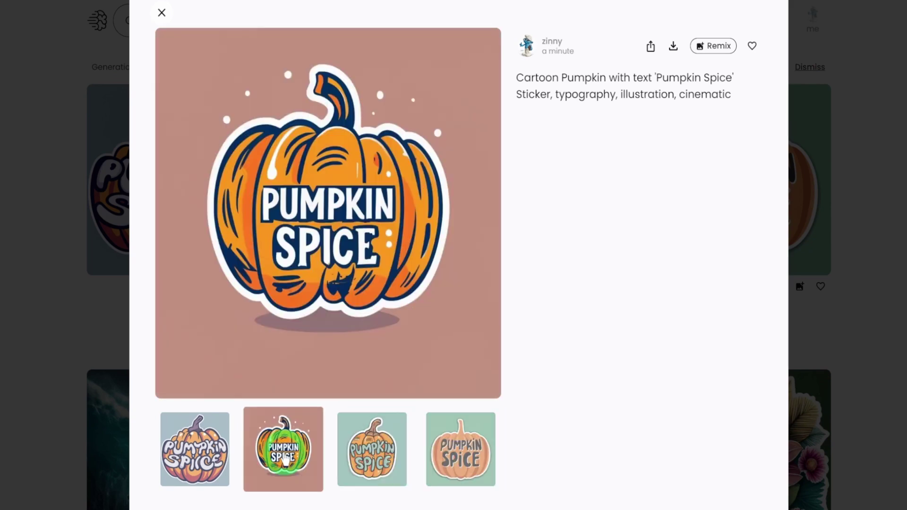
pyautogui.click(206, 459)
pyautogui.click(370, 446)
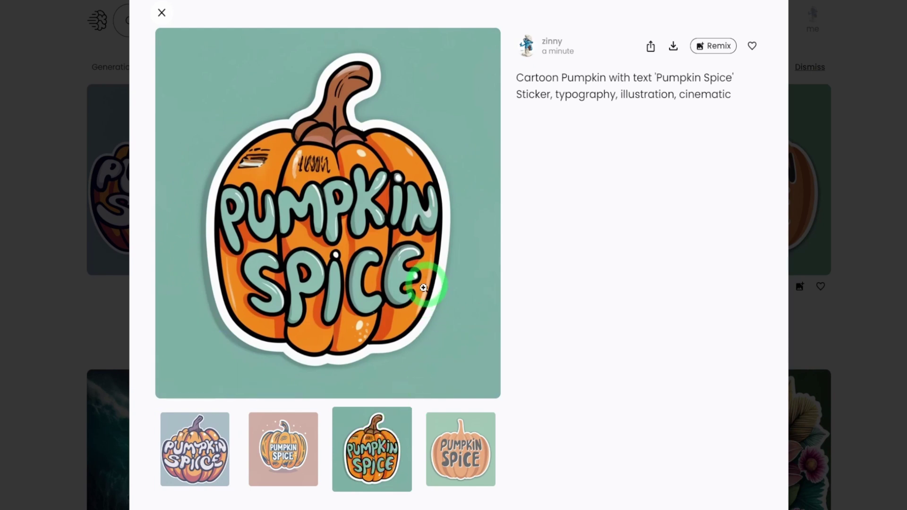
pyautogui.click(317, 458)
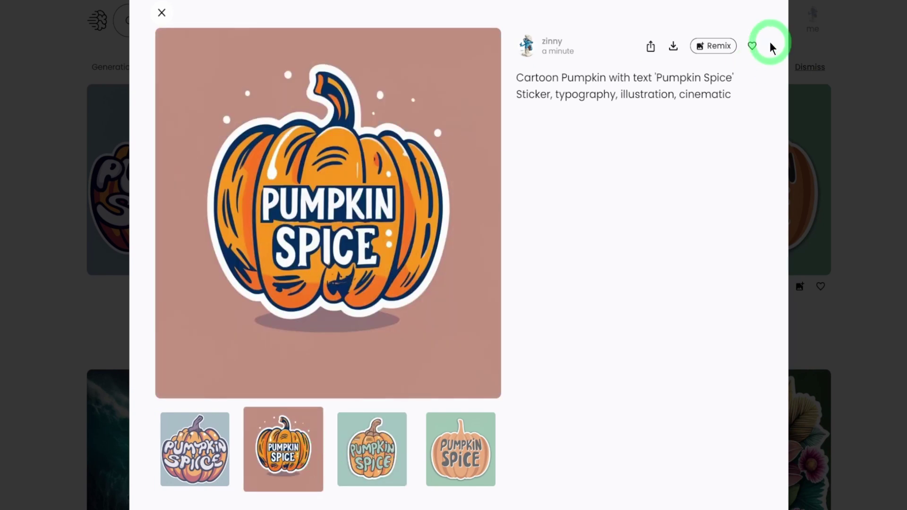
pyautogui.click(710, 47)
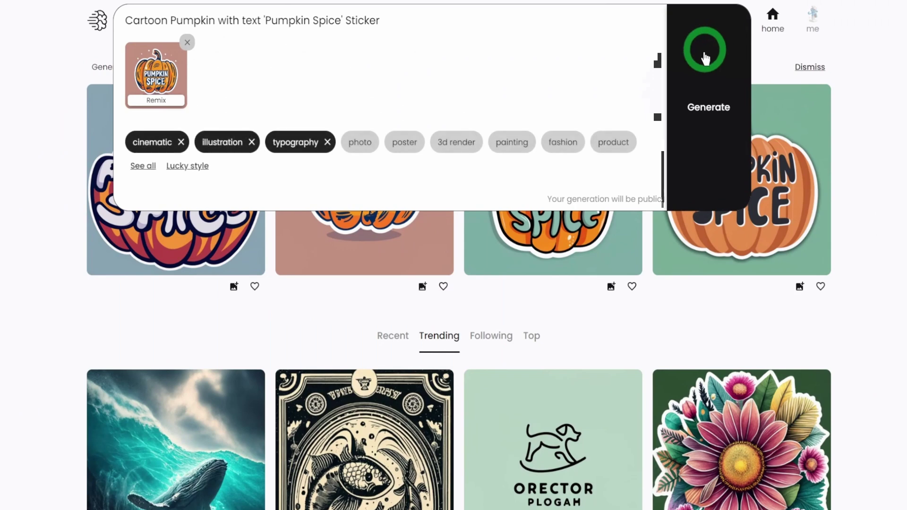
# Step: Generate the pumpkin remix, then view the earlier pumpkin image in the profile gallery
pyautogui.click(713, 108)
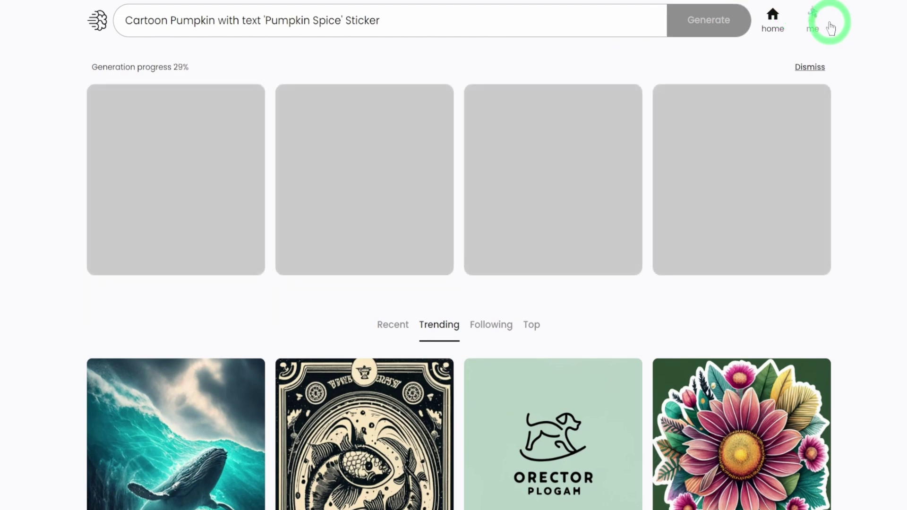
pyautogui.click(813, 18)
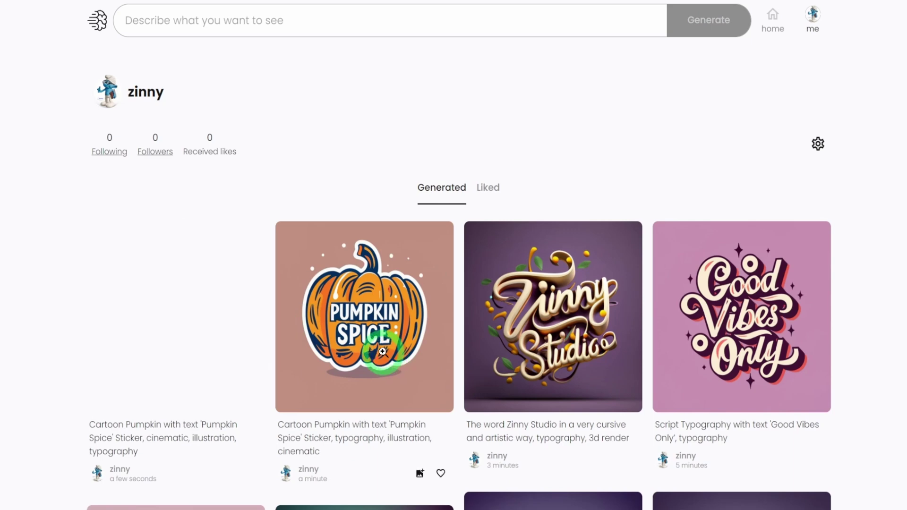
pyautogui.click(385, 351)
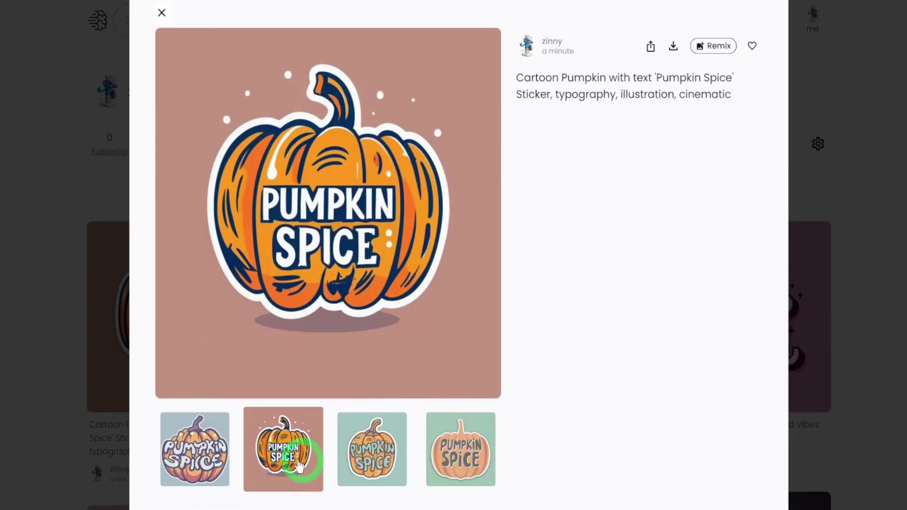
pyautogui.click(162, 13)
# Step: Compare the newest pumpkin remix variants, ending on the script-lettered 'Pumpkin Spice' one
pyautogui.click(199, 367)
pyautogui.click(380, 478)
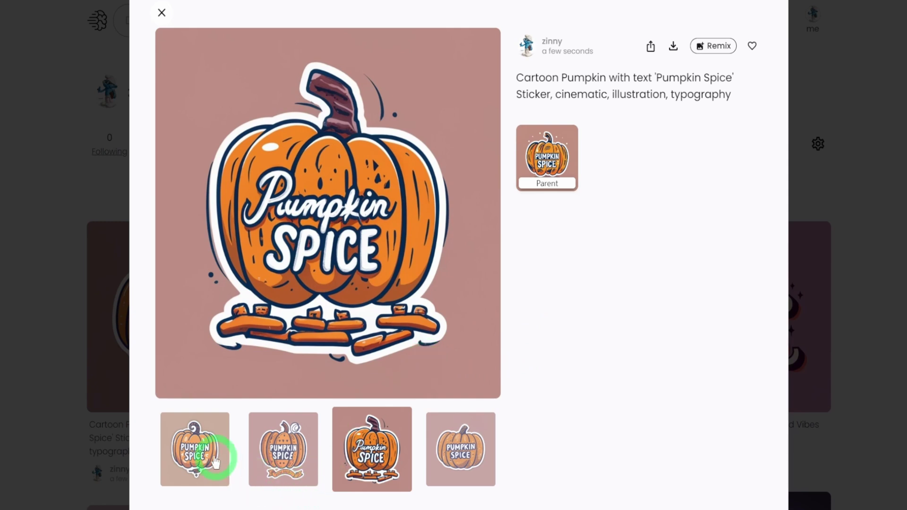
pyautogui.click(207, 457)
pyautogui.click(292, 454)
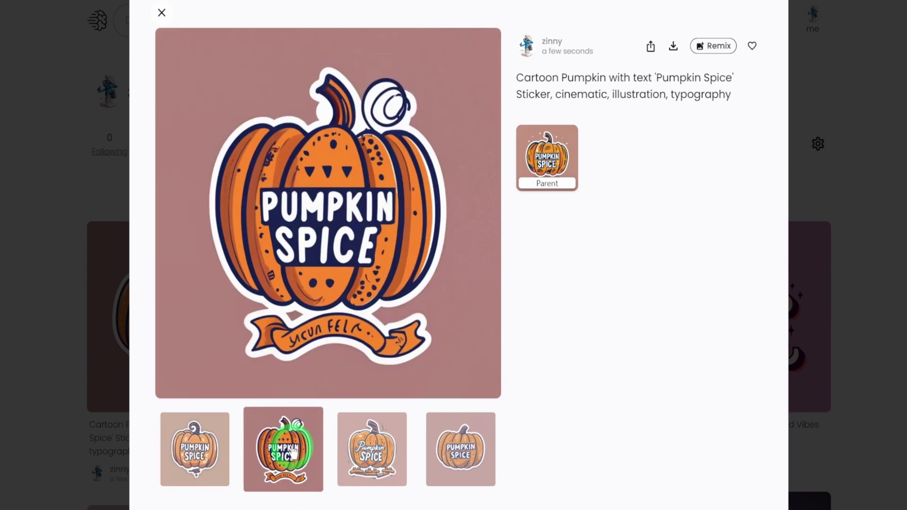
pyautogui.click(364, 446)
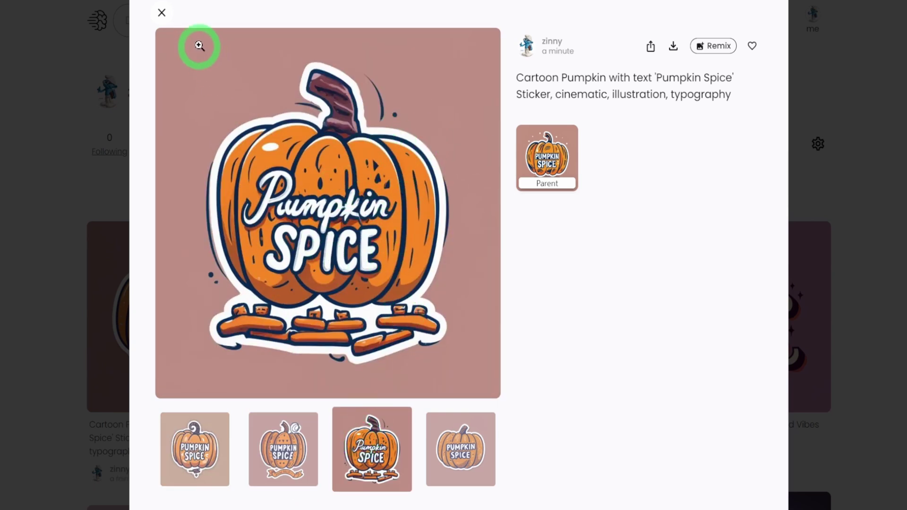
pyautogui.click(160, 14)
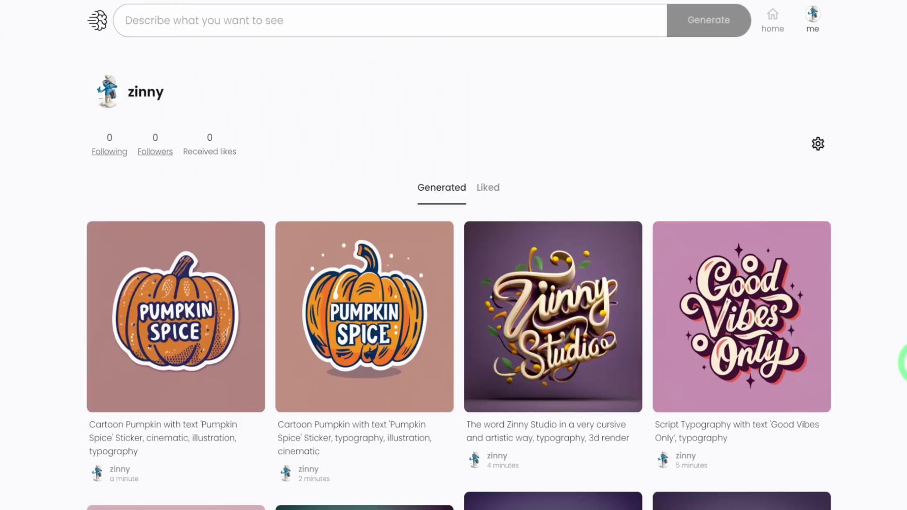
# Step: Scroll down the gallery, briefly viewing a Zinny Studio image
pyautogui.scroll(-5, 441, 455)
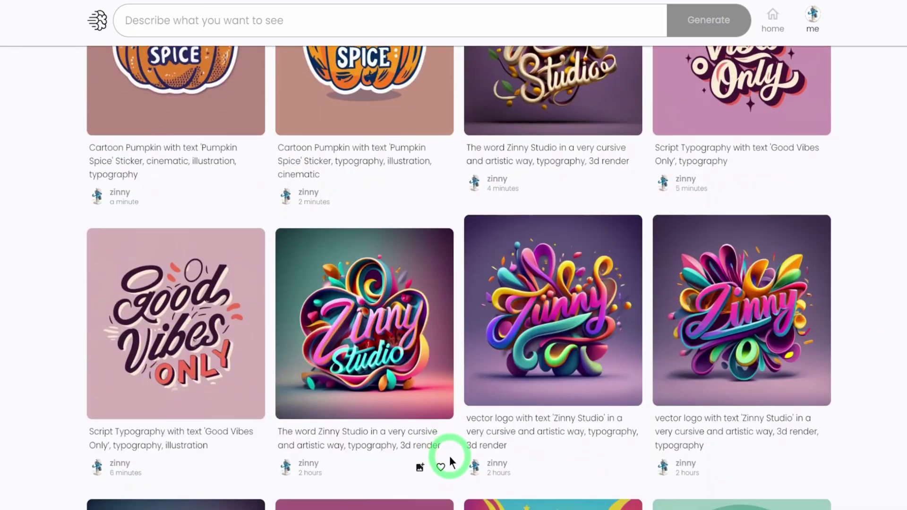
pyautogui.click(379, 344)
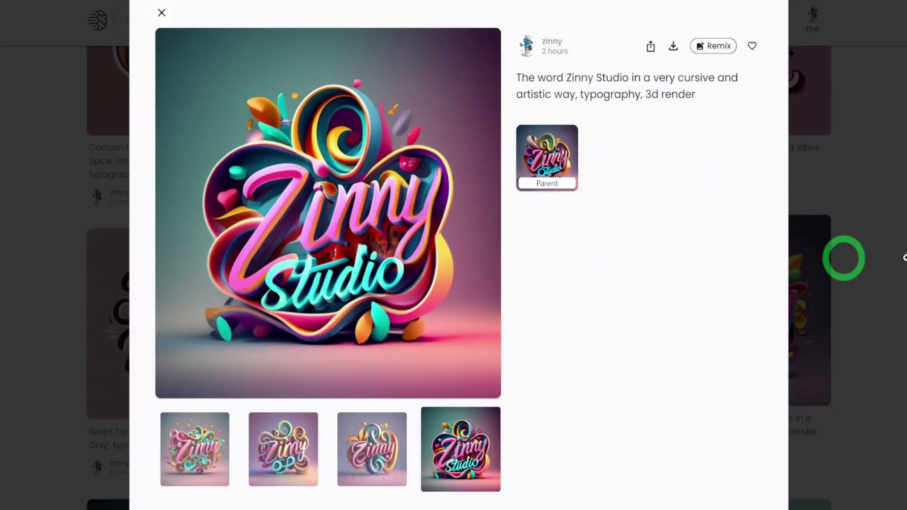
pyautogui.press('Escape')
pyautogui.scroll(-10, 749, 406)
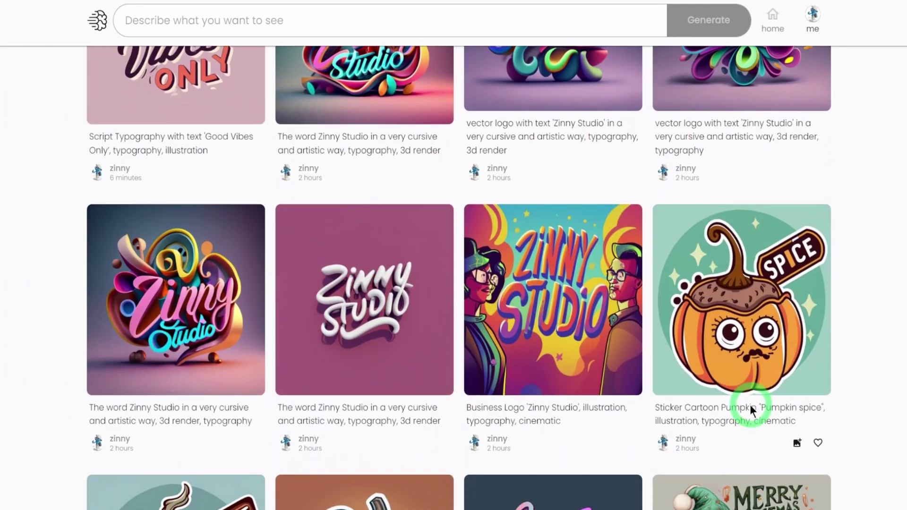
pyautogui.scroll(-2, 749, 406)
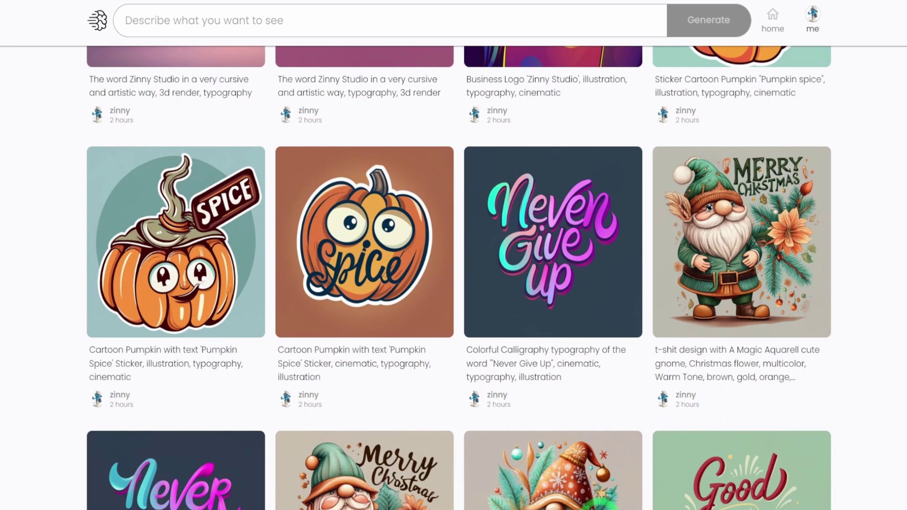
pyautogui.scroll(-4, 623, 504)
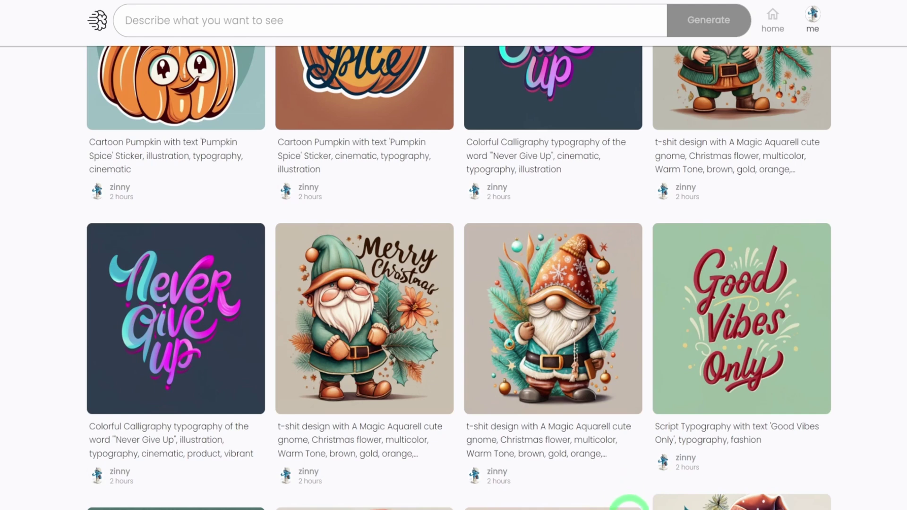
# Step: Compare the four variants of a gnome design, settling on the third
pyautogui.click(406, 377)
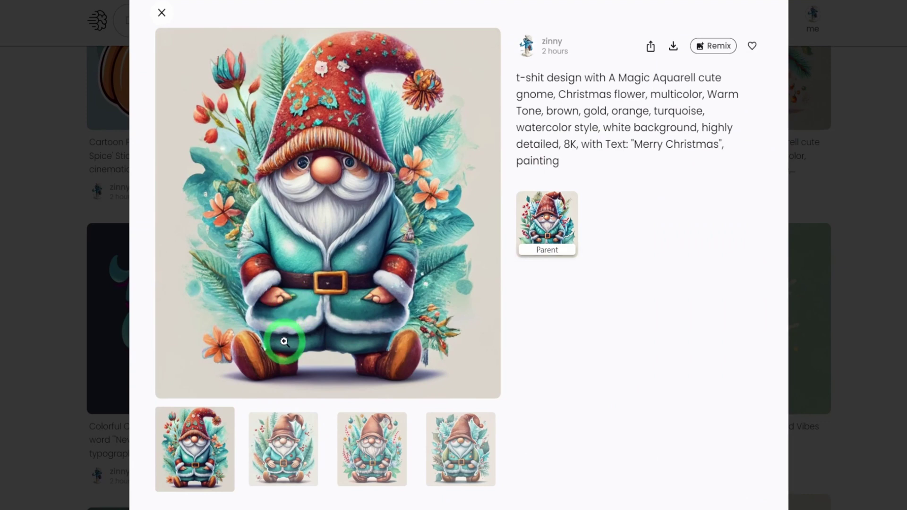
pyautogui.click(287, 443)
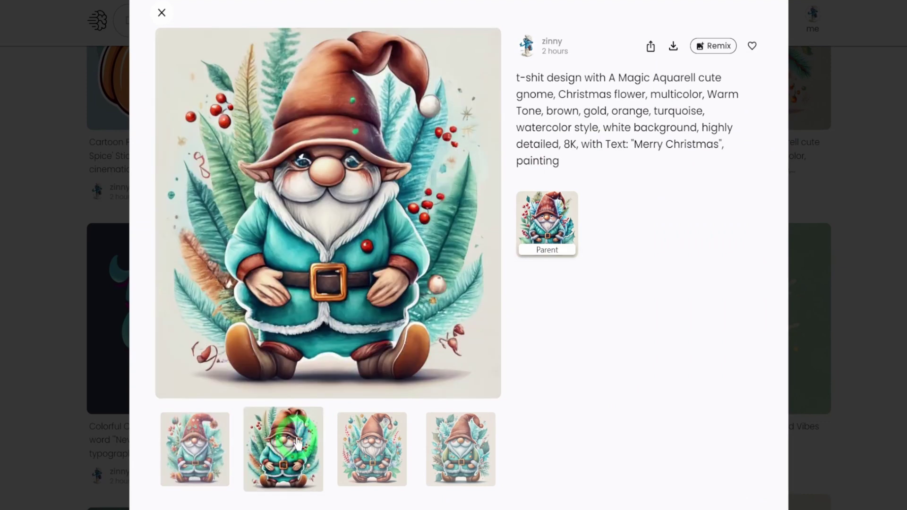
pyautogui.click(362, 455)
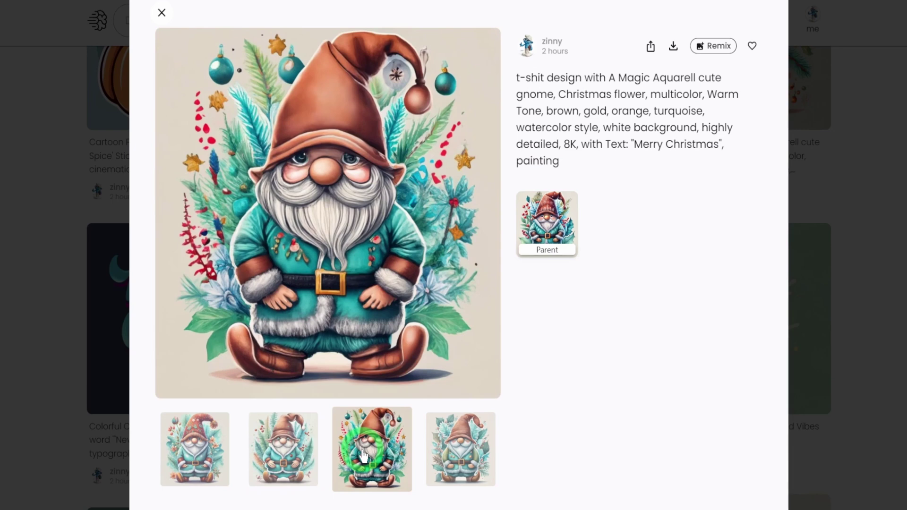
pyautogui.click(459, 446)
pyautogui.click(372, 446)
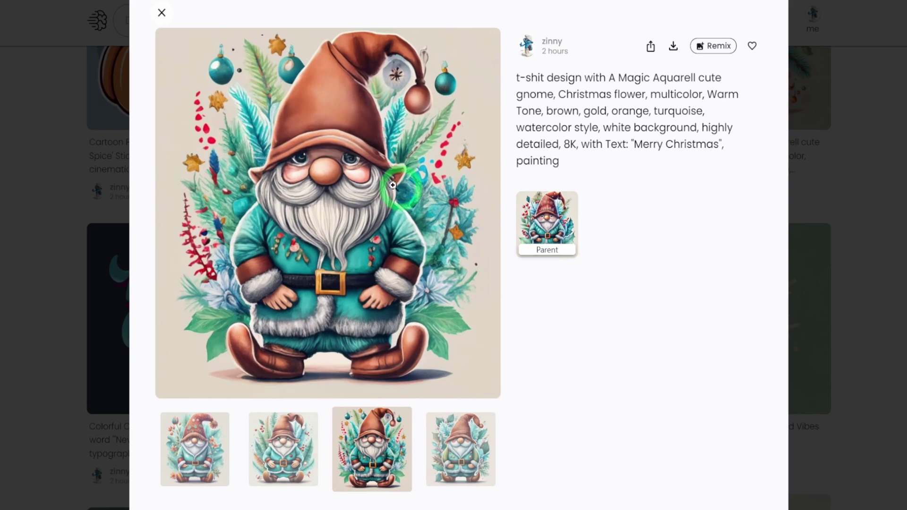
pyautogui.click(162, 13)
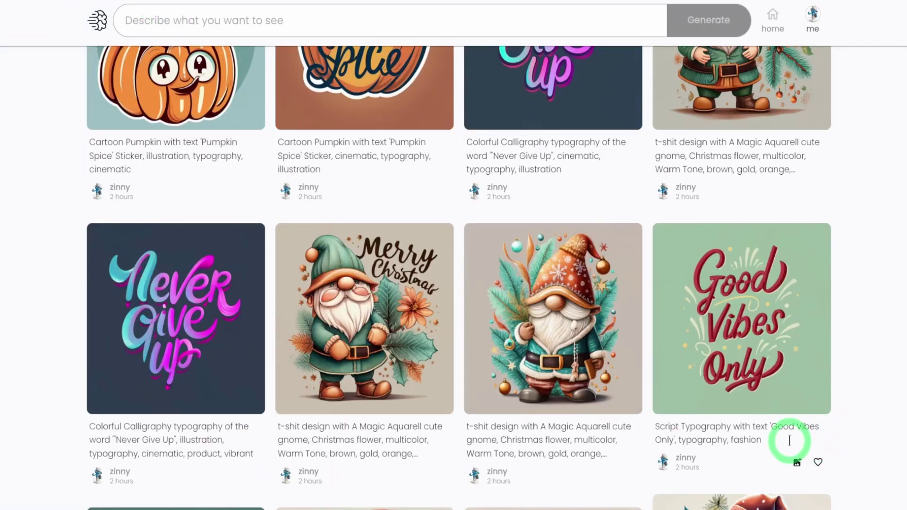
# Step: Compare the third and fourth variants of the Merry Christmas gnome design
pyautogui.scroll(3, 790, 442)
pyautogui.click(425, 449)
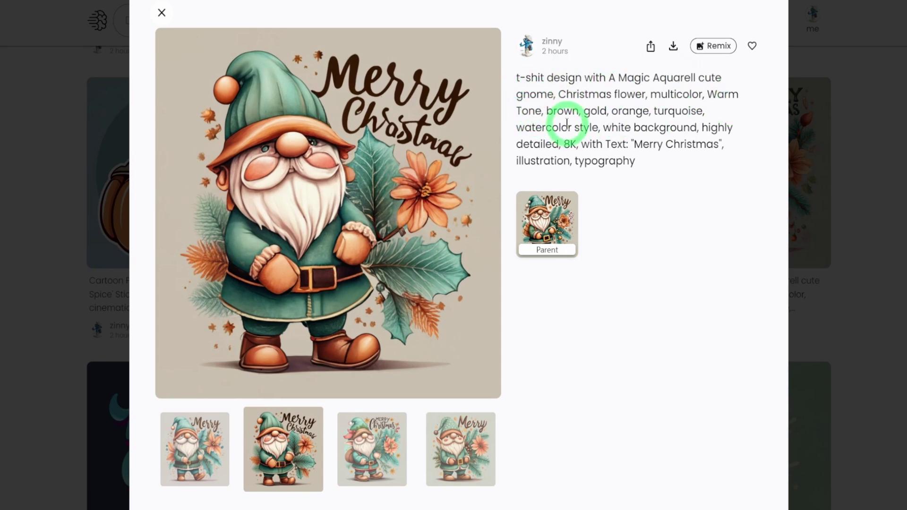
pyautogui.click(369, 463)
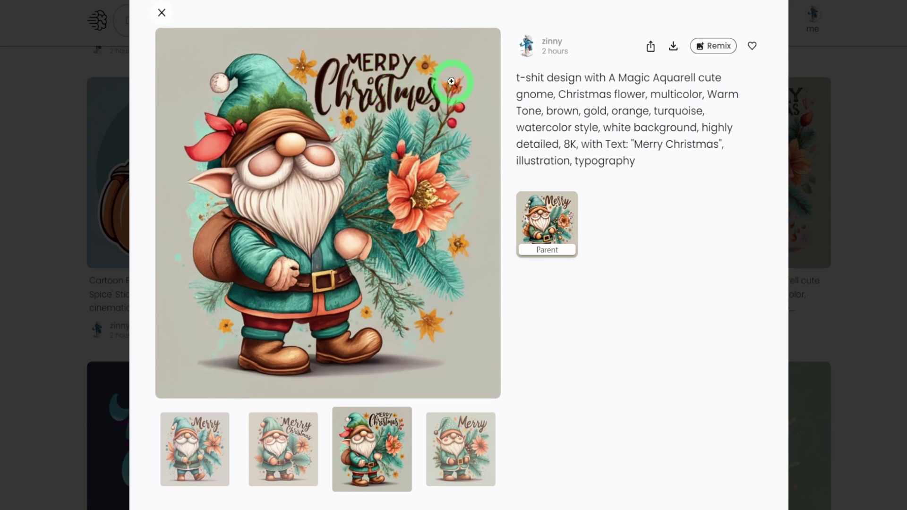
pyautogui.click(460, 446)
pyautogui.click(375, 455)
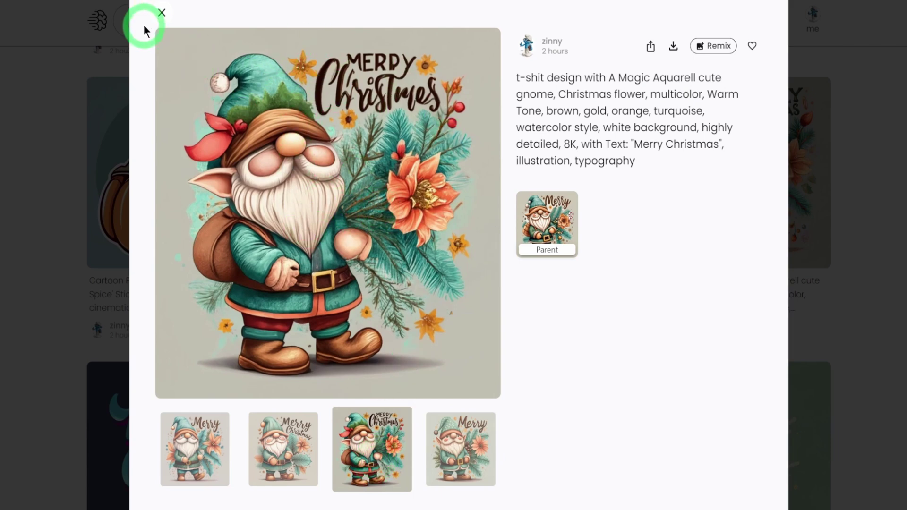
pyautogui.click(161, 13)
pyautogui.click(207, 64)
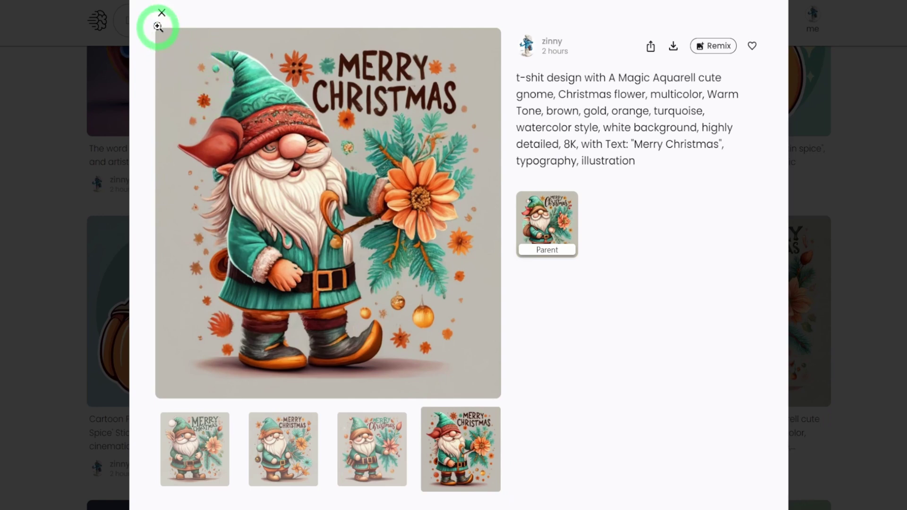
pyautogui.click(161, 13)
# Step: Scroll through the gallery to locate the red-hat watercolour gnome design
pyautogui.scroll(-4, 587, 486)
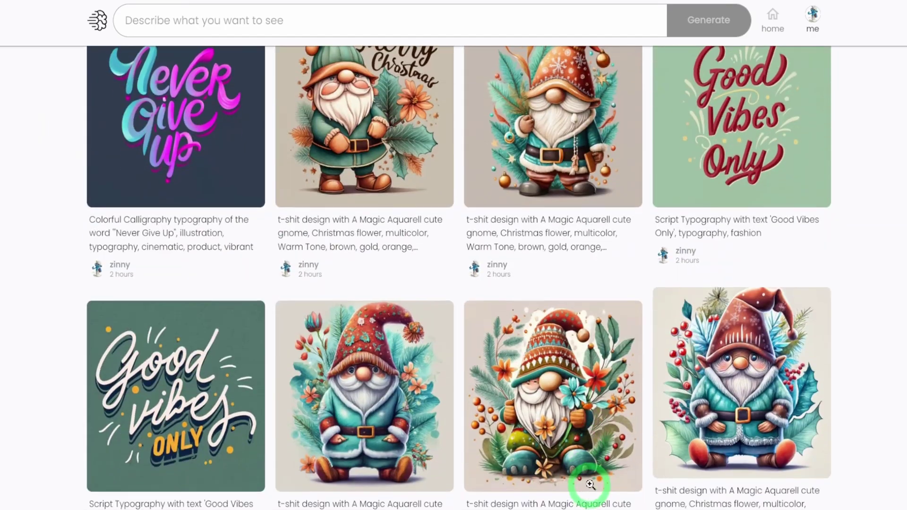
pyautogui.scroll(17, 590, 484)
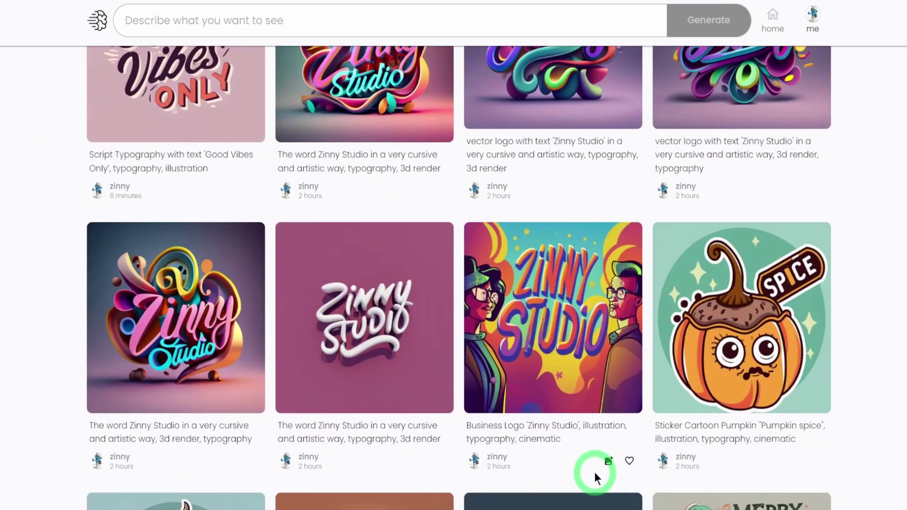
pyautogui.scroll(4, 594, 472)
pyautogui.scroll(-5, 595, 471)
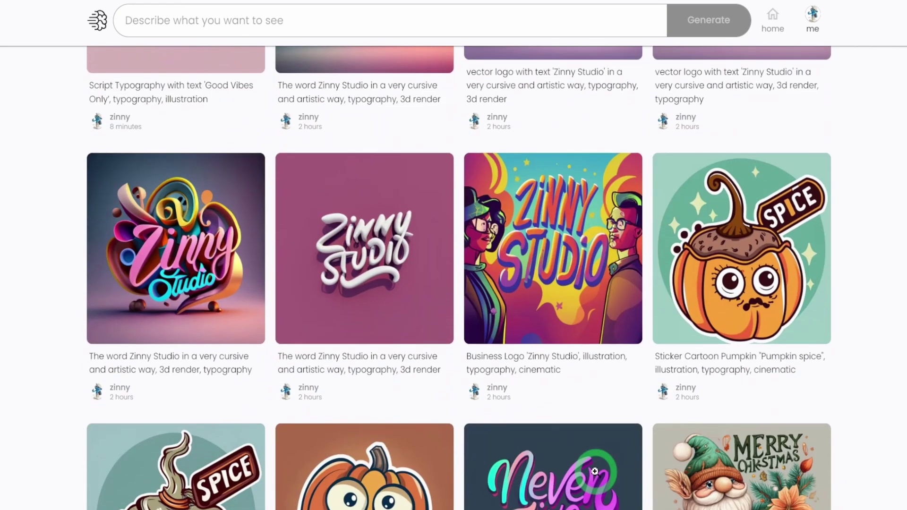
pyautogui.scroll(-3, 594, 472)
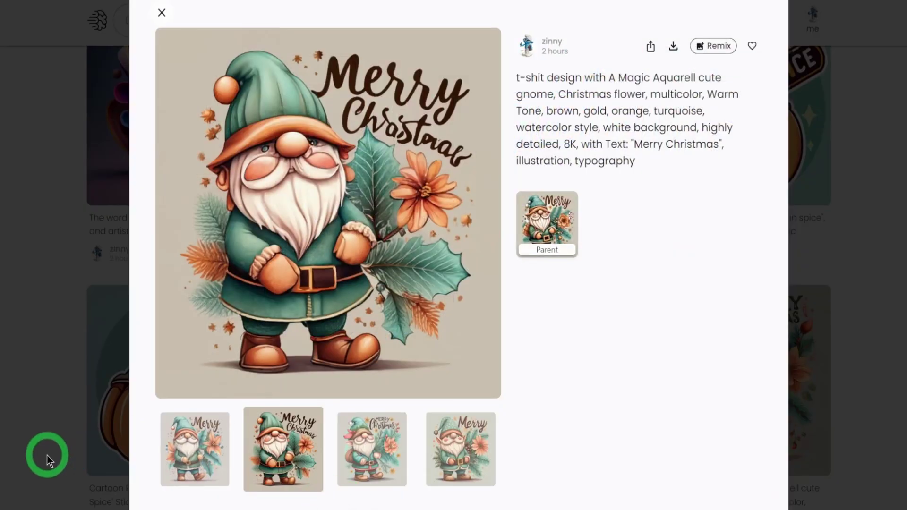
pyautogui.click(47, 455)
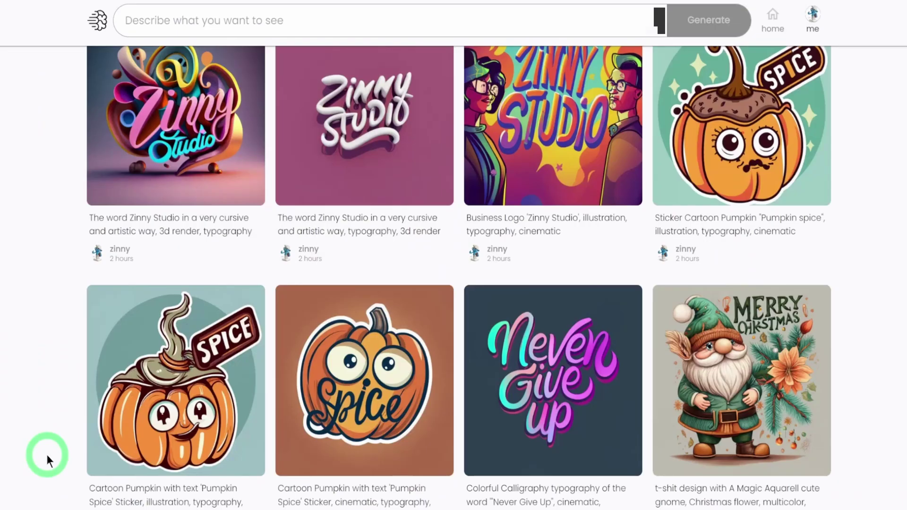
pyautogui.scroll(-6, 459, 278)
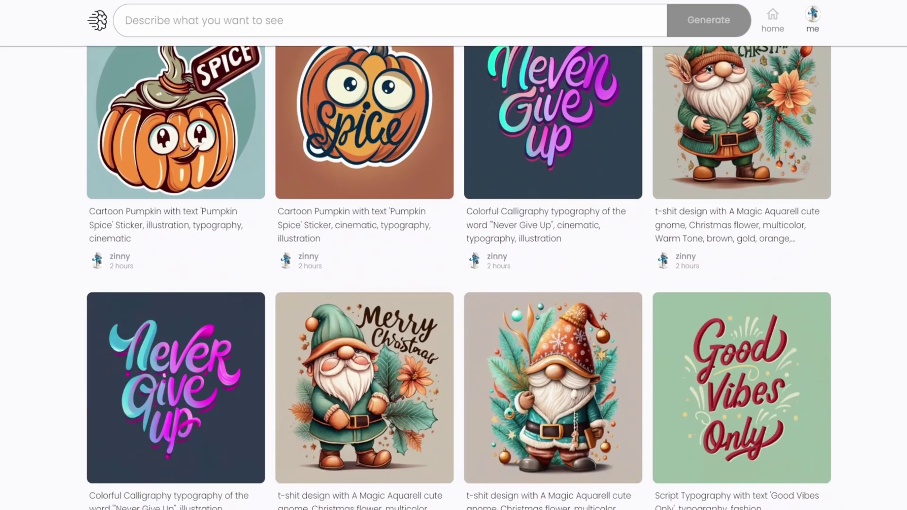
# Step: Download the red-hat watercolour gnome's third variant, the brown-hat gnome, and close the details
pyautogui.click(384, 453)
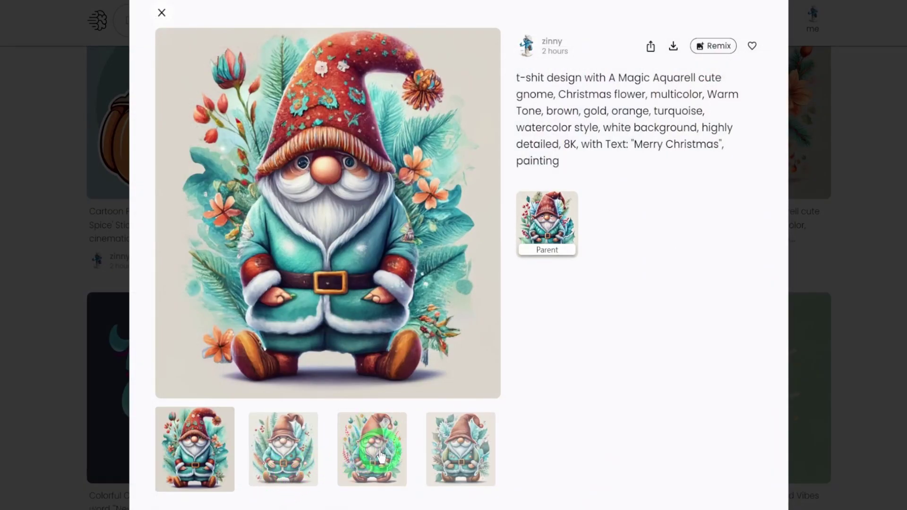
pyautogui.click(379, 450)
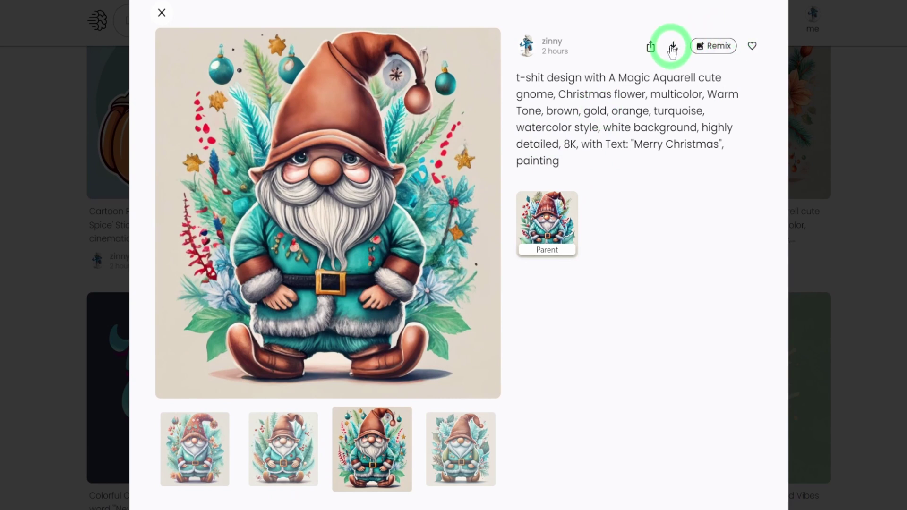
pyautogui.press('Escape')
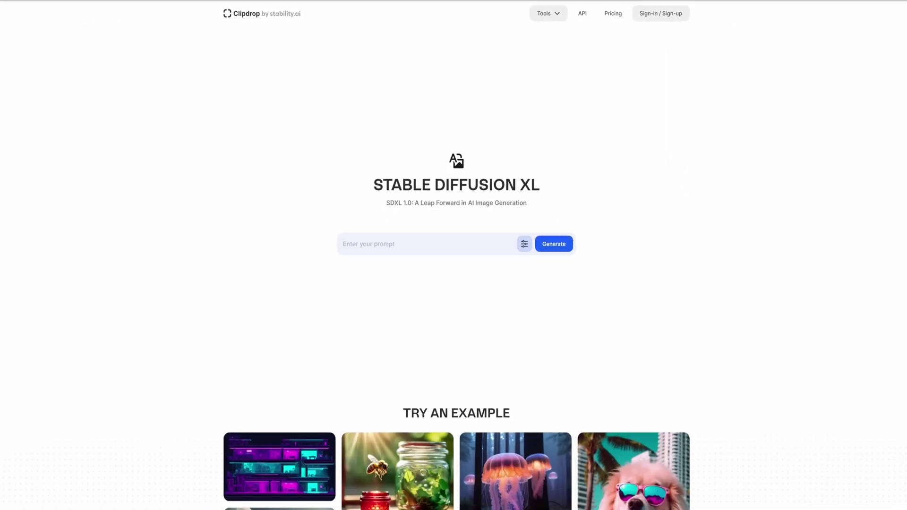
# Step: Upload ideogram (1).jpeg from Downloads into Clipdrop's Remove background tool
pyautogui.click(393, 136)
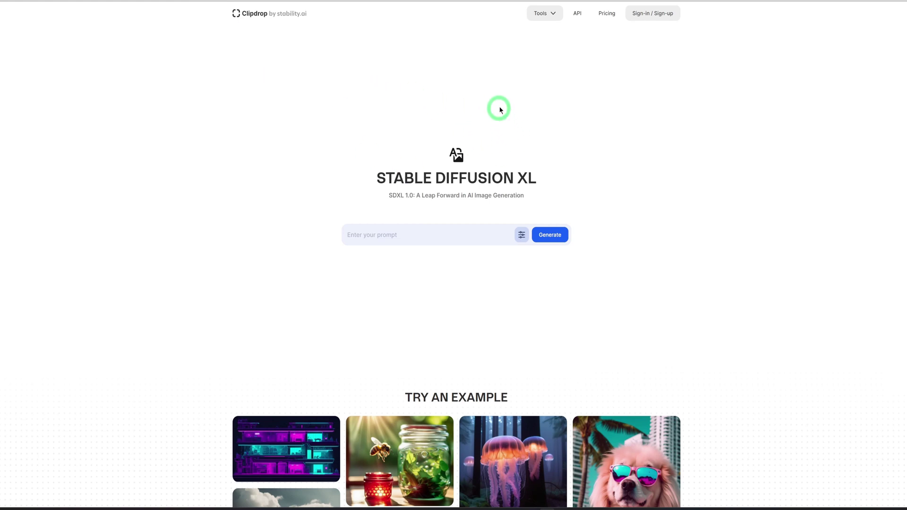
pyautogui.click(554, 16)
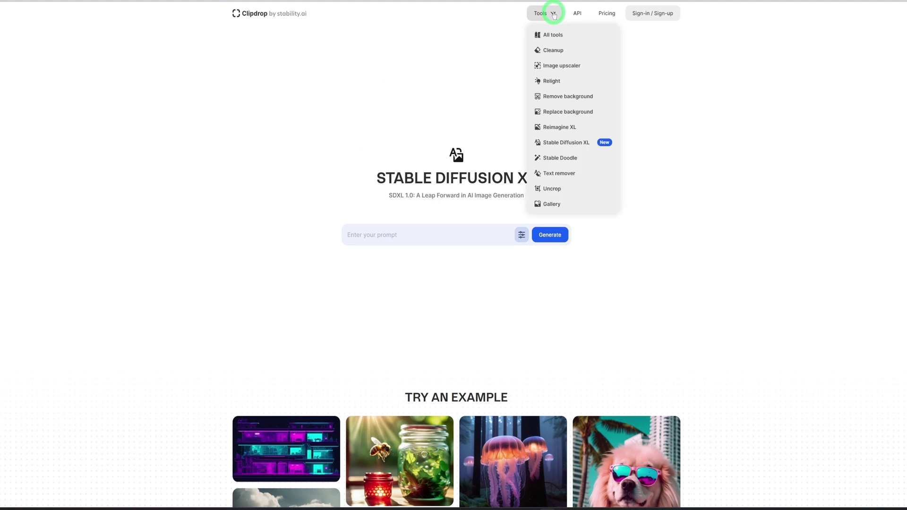
pyautogui.click(560, 97)
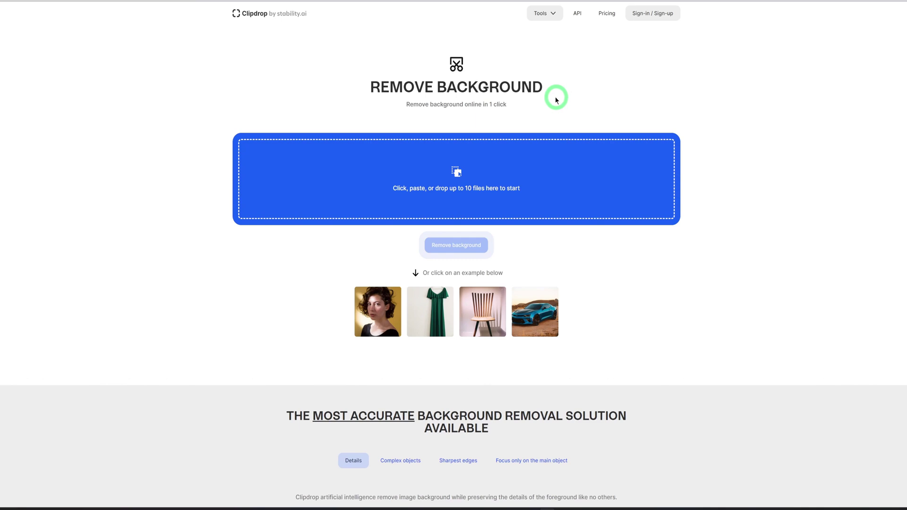
pyautogui.click(460, 175)
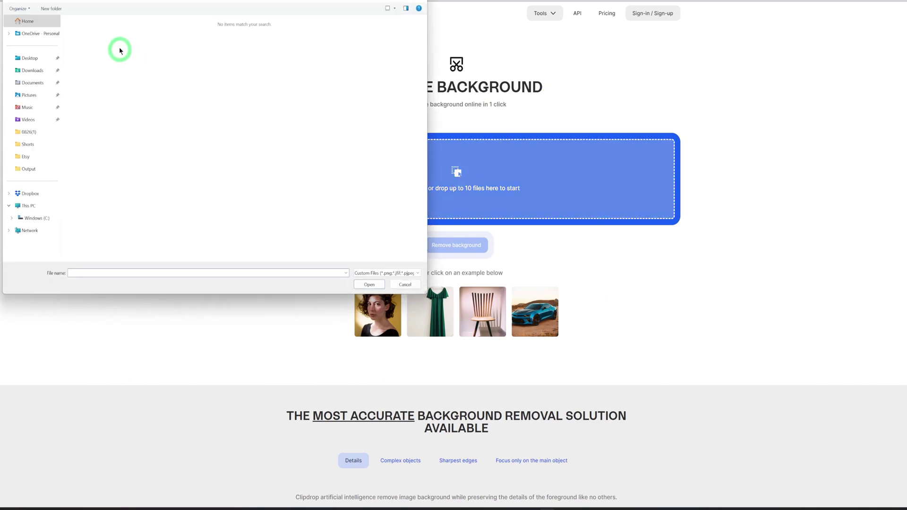
pyautogui.click(38, 75)
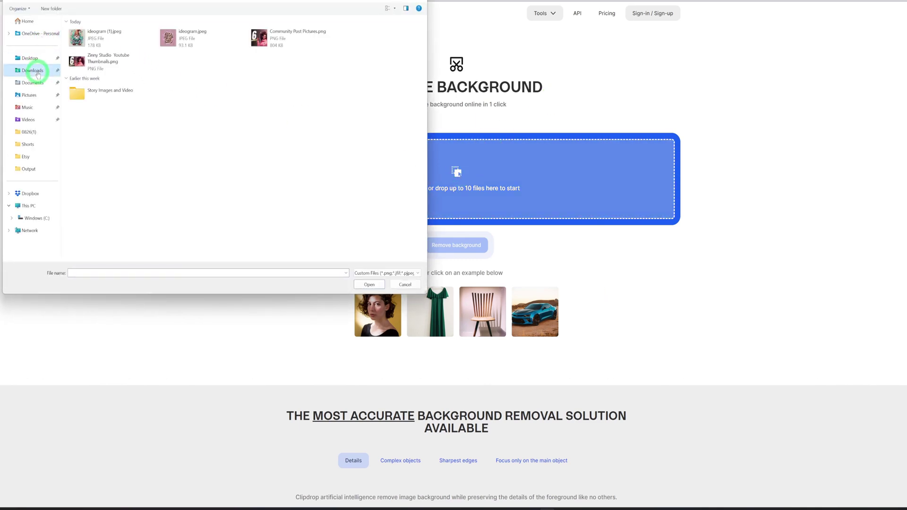
pyautogui.click(104, 43)
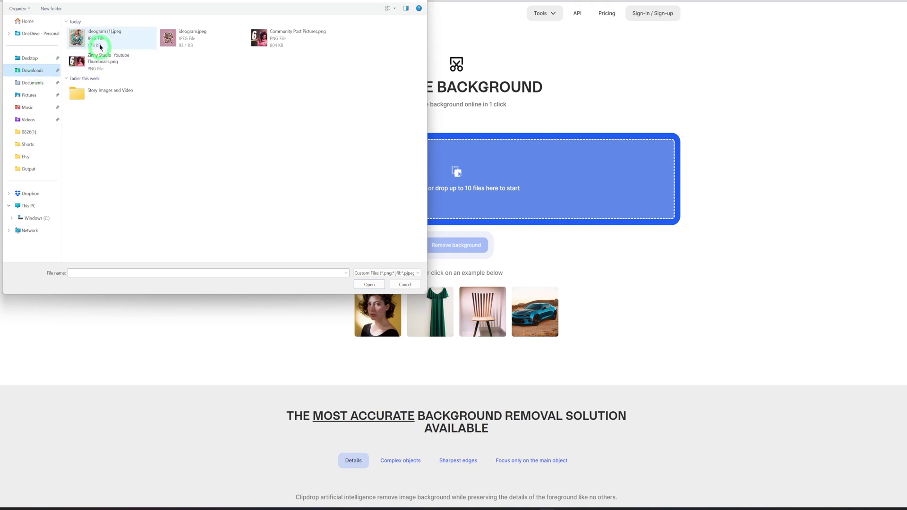
pyautogui.click(368, 284)
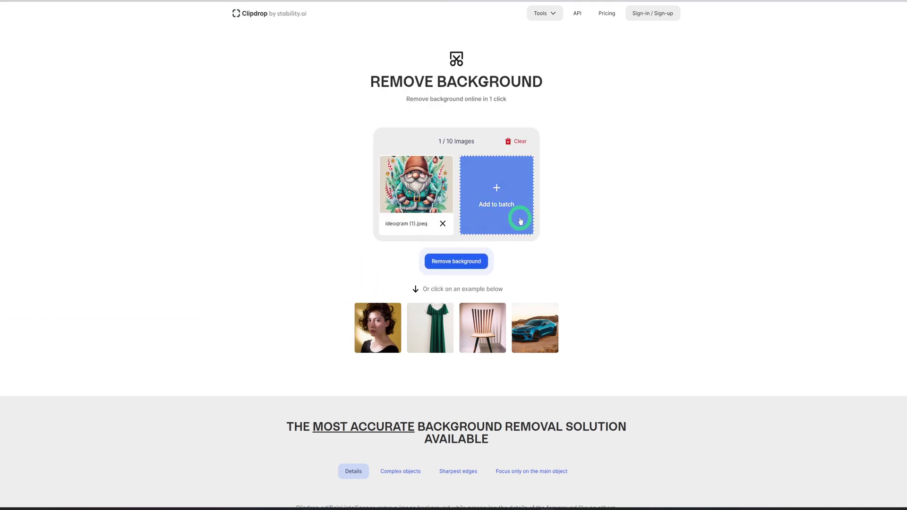
# Step: Remove the gnome image's background and download the transparent result
pyautogui.click(456, 261)
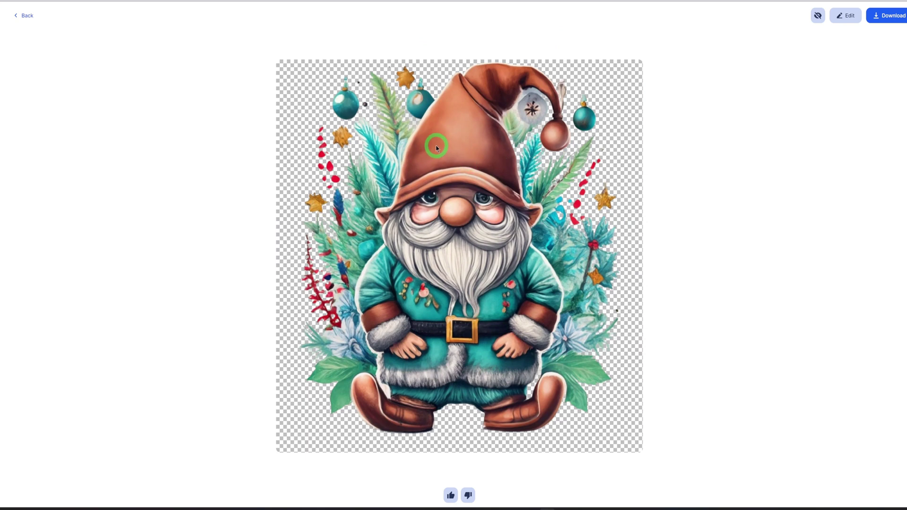
pyautogui.click(886, 19)
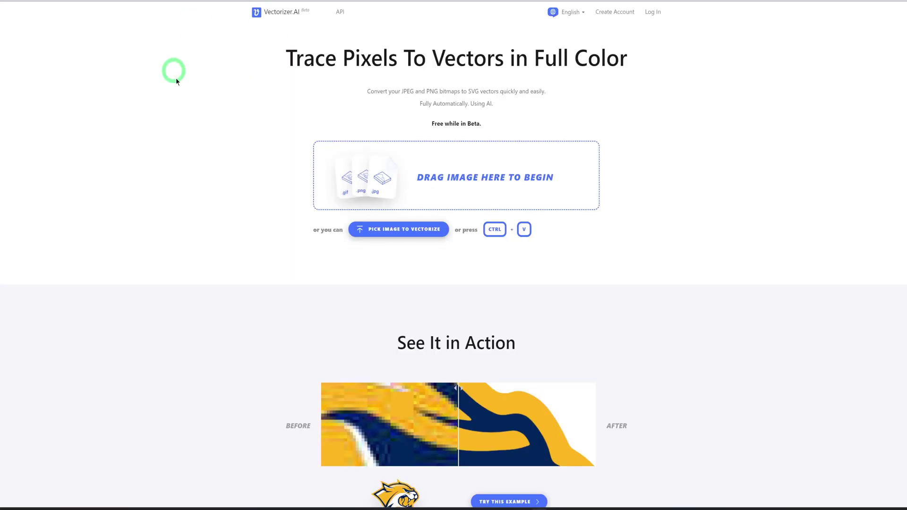
# Step: Upload ideogram (1)_clipdrop-background-removal.png to Vectorizer.AI for tracing
pyautogui.click(462, 169)
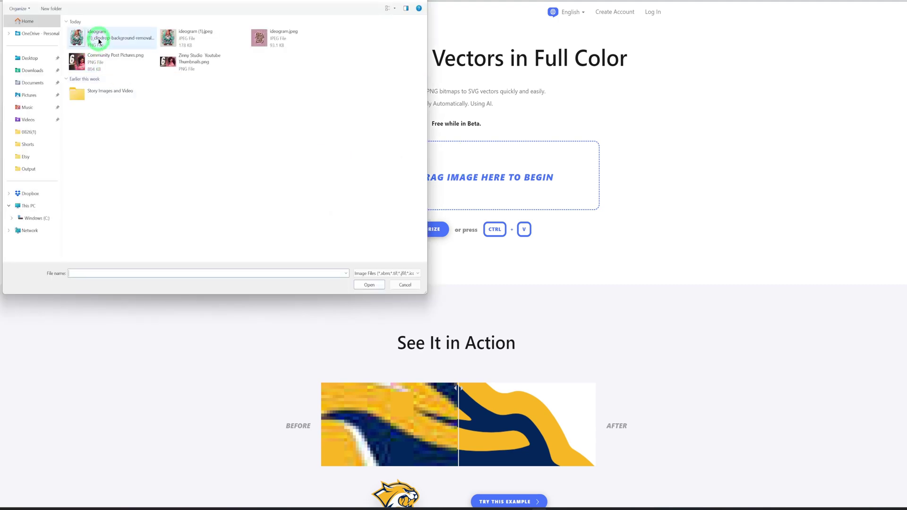
pyautogui.click(99, 42)
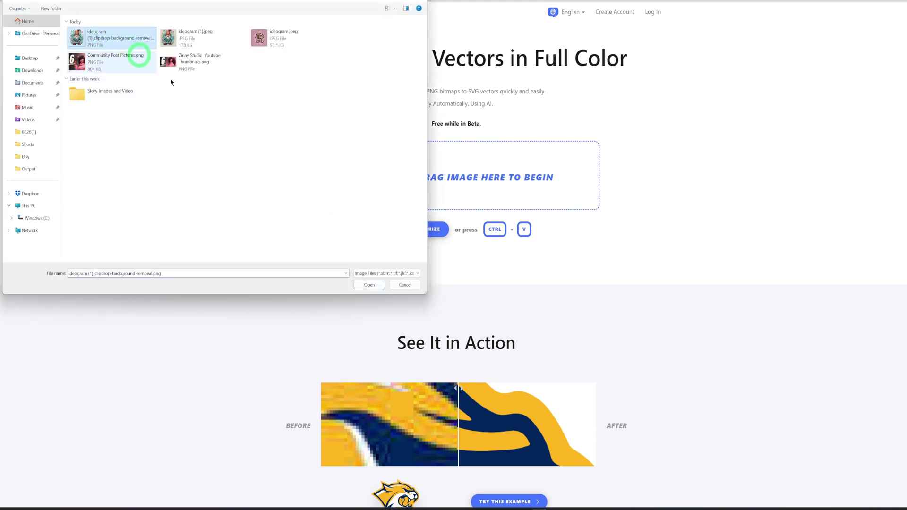
pyautogui.click(371, 284)
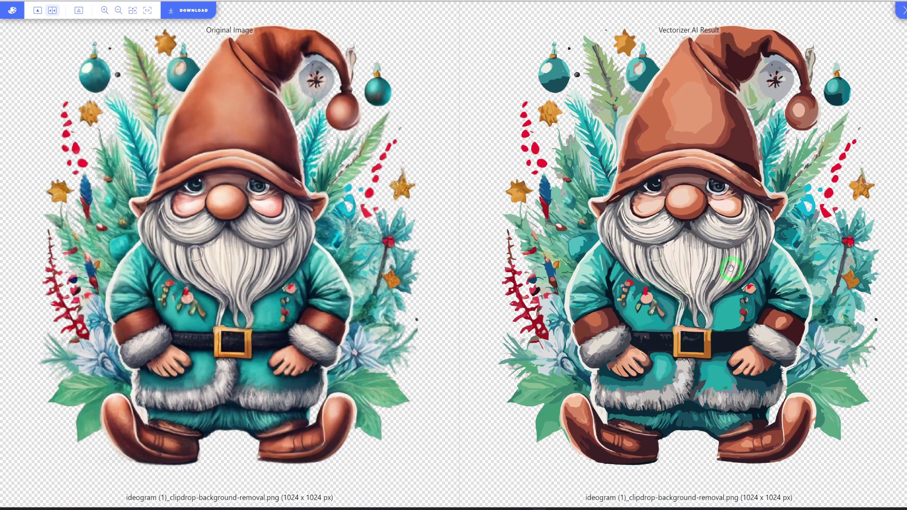
# Step: Zoom in and out to compare the traced gnome vector with the original
pyautogui.scroll(5, 692, 278)
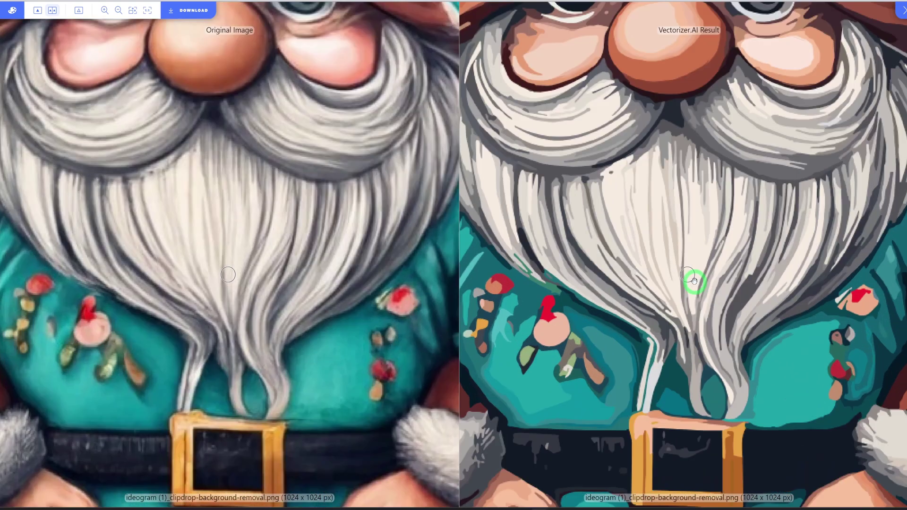
pyautogui.scroll(2, 692, 279)
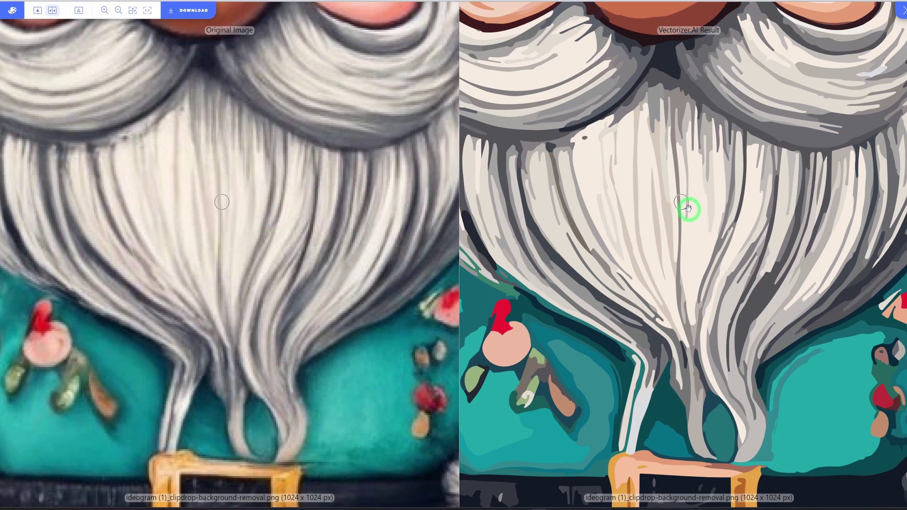
pyautogui.scroll(-5, 688, 209)
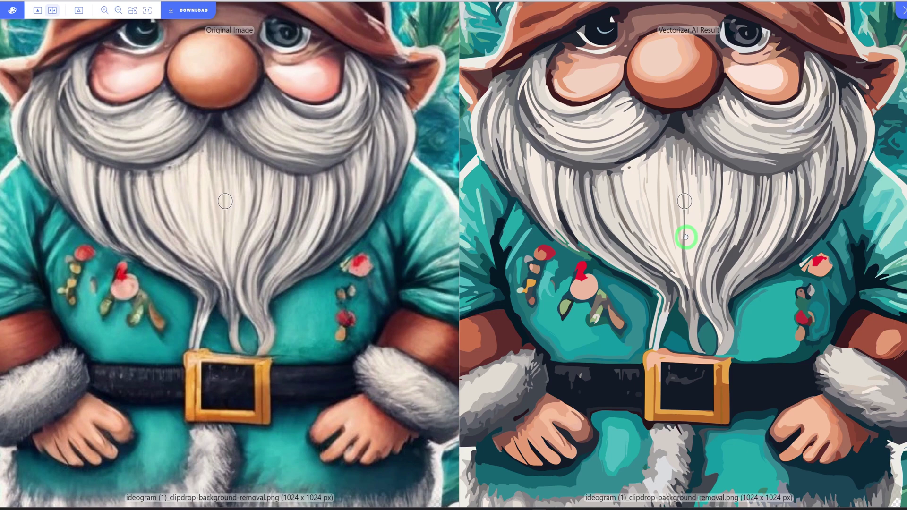
pyautogui.scroll(-5, 684, 236)
pyautogui.scroll(5, 686, 234)
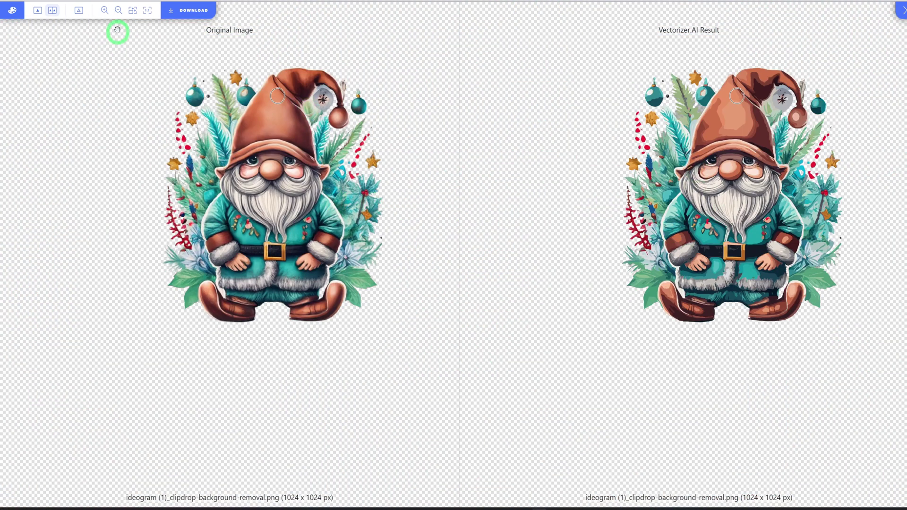
# Step: Download the gnome vector as SVG with stacked shapes, then switch File Format to PNG
pyautogui.click(172, 15)
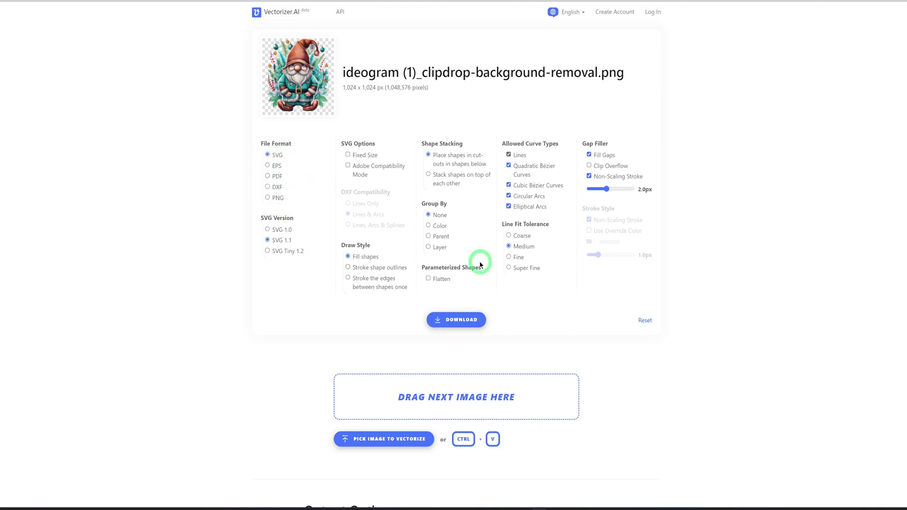
pyautogui.click(442, 175)
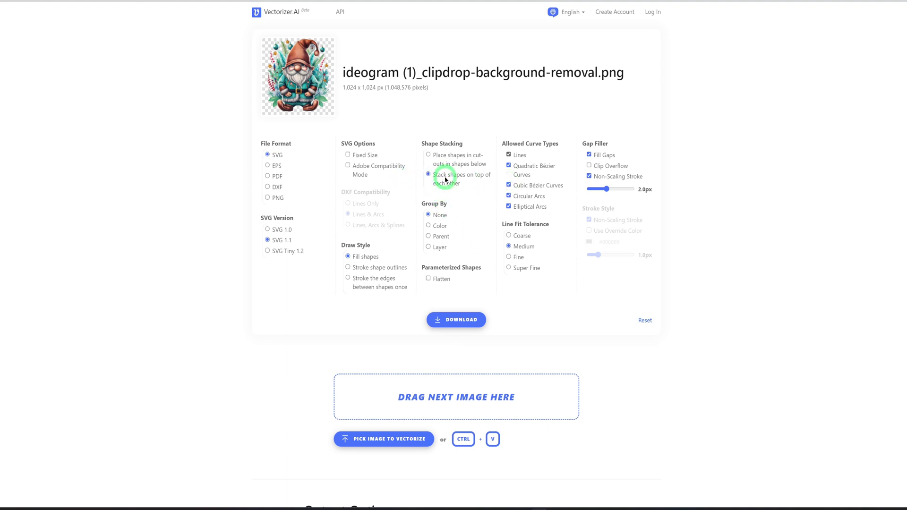
pyautogui.click(458, 325)
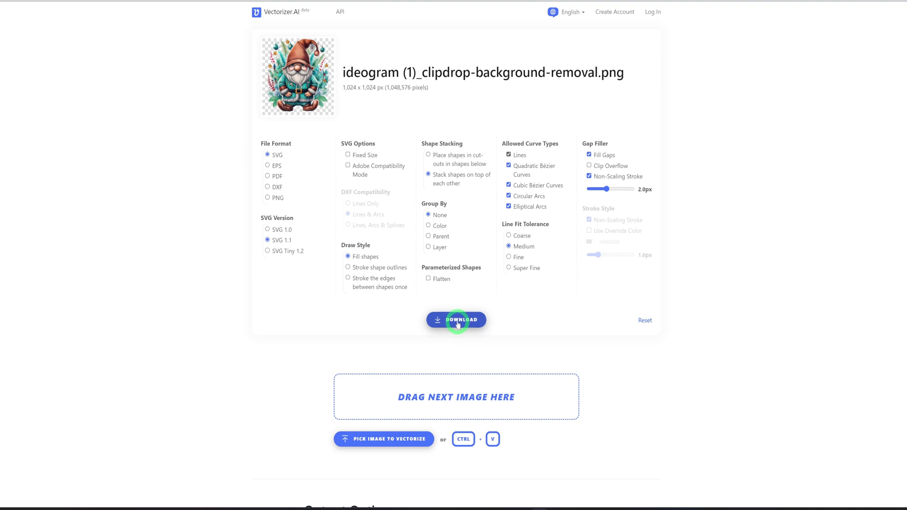
pyautogui.click(278, 199)
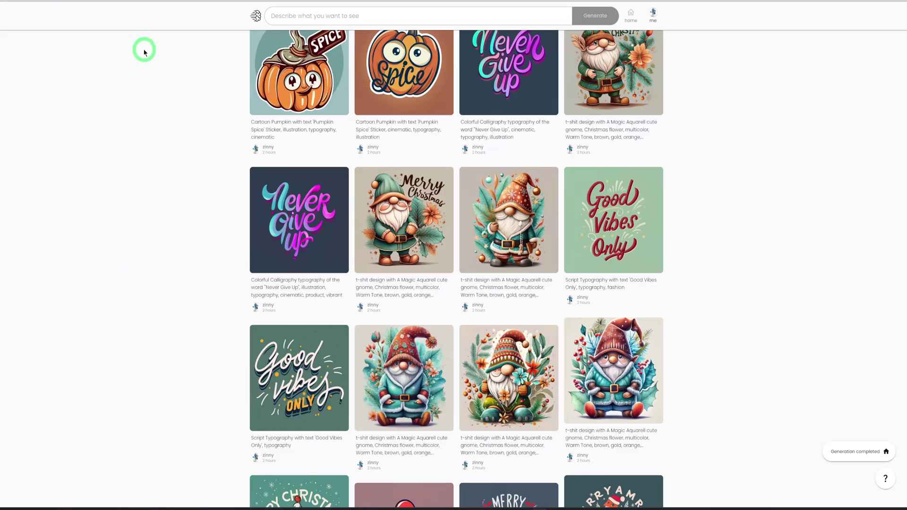
# Step: Open the 'Good Vibes Only' design from the gallery and download its first variant
pyautogui.scroll(5, 542, 173)
pyautogui.scroll(6, 541, 173)
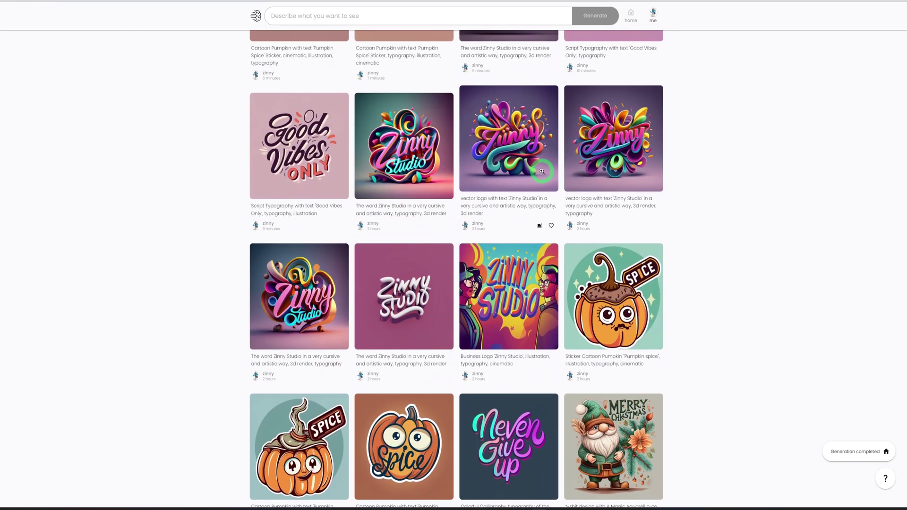
pyautogui.scroll(2, 473, 166)
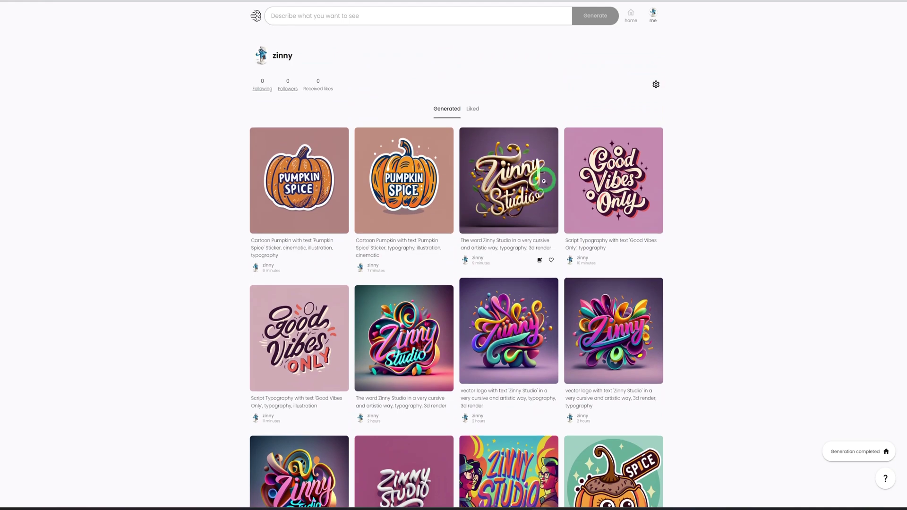
pyautogui.scroll(-1, 518, 184)
pyautogui.click(598, 160)
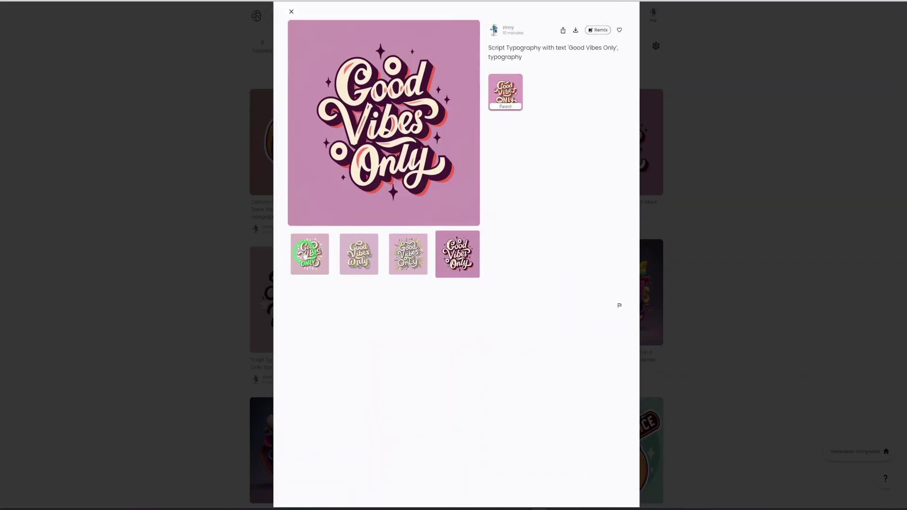
pyautogui.click(306, 256)
pyautogui.click(576, 30)
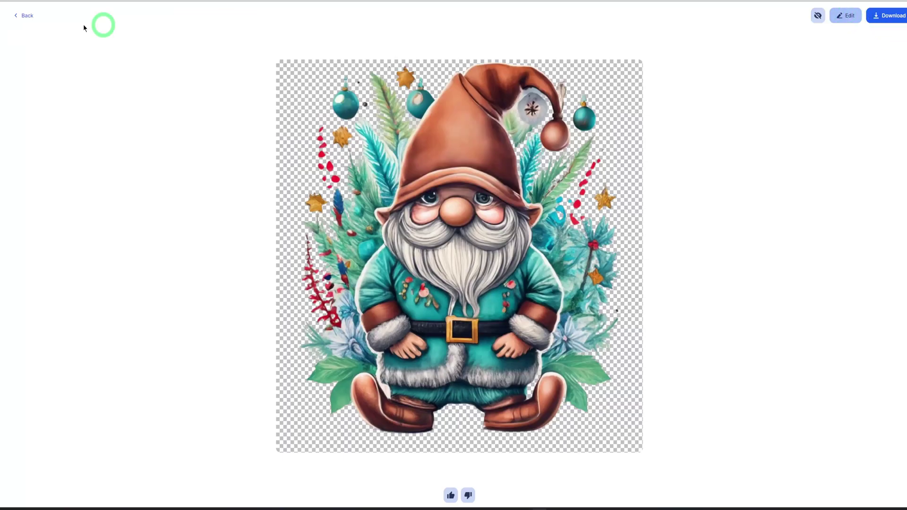
# Step: Upload ideogram (2).jpeg to Clipdrop and strip its background
pyautogui.click(22, 17)
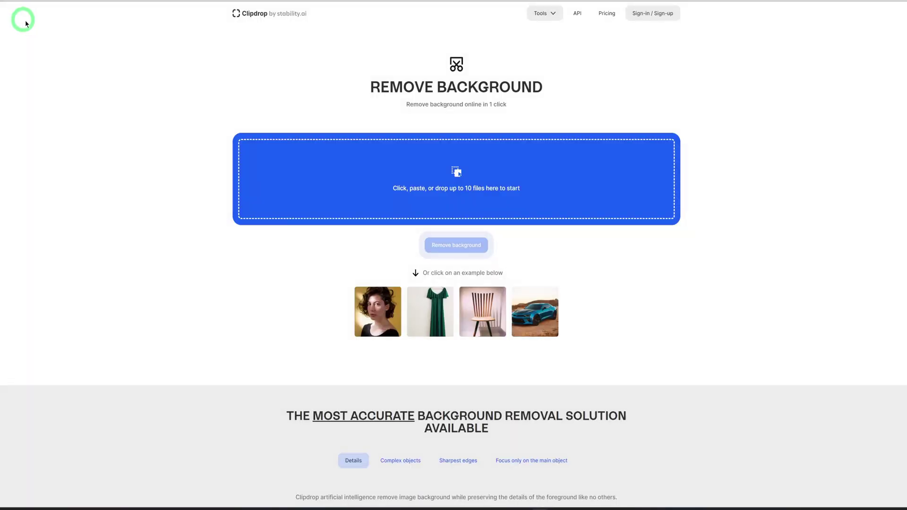
pyautogui.click(387, 167)
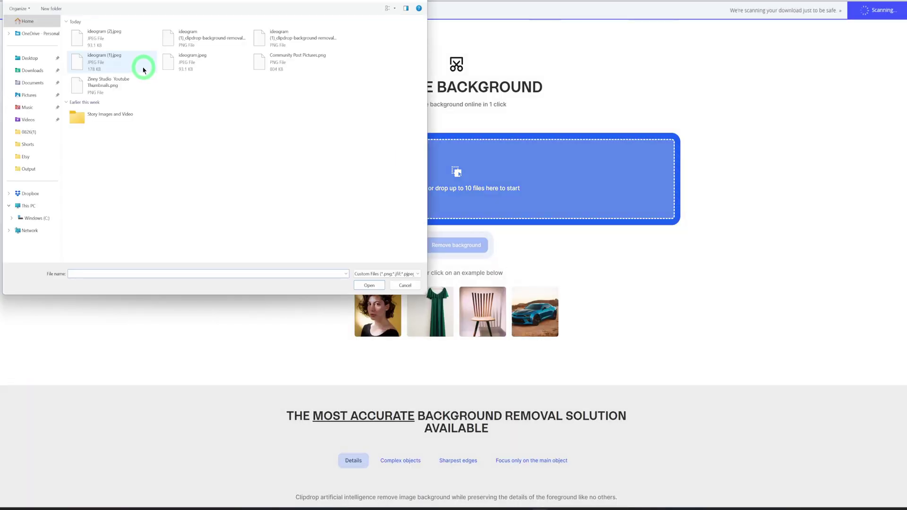
pyautogui.click(109, 42)
pyautogui.click(357, 285)
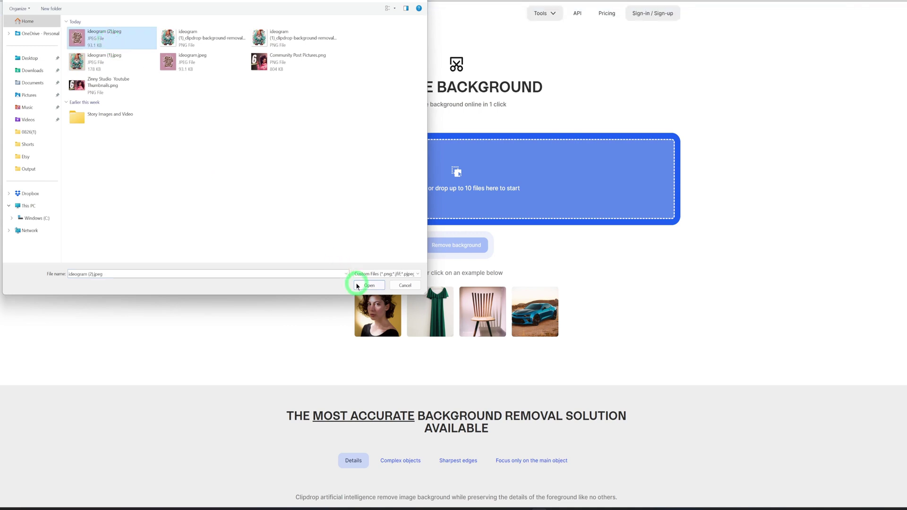
pyautogui.click(478, 258)
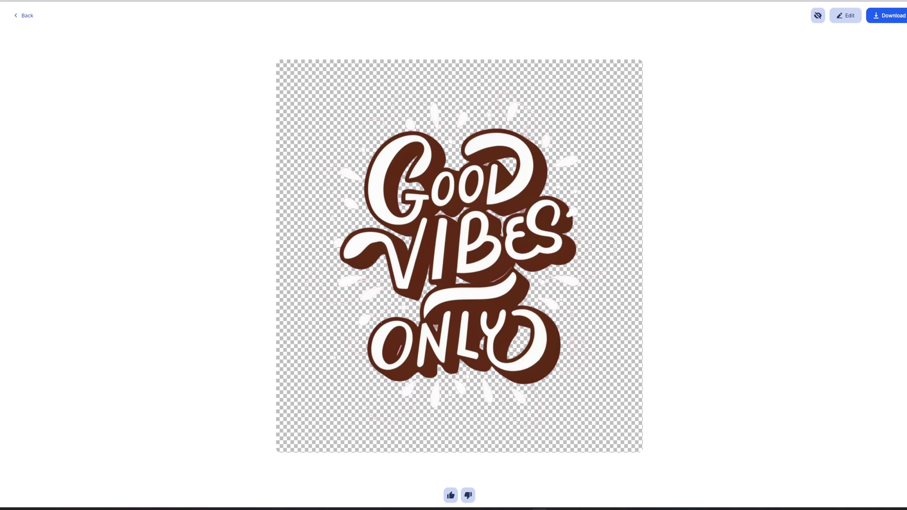
# Step: Download the transparent Good Vibes PNG and vectorize 'ideogram (2)_clipdrop-background-removal.png', zooming in to compare
pyautogui.click(887, 16)
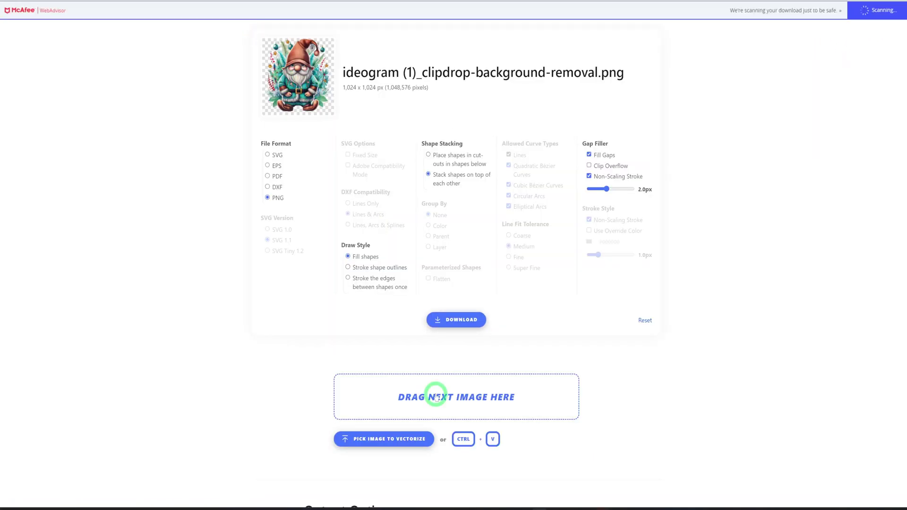
pyautogui.click(436, 397)
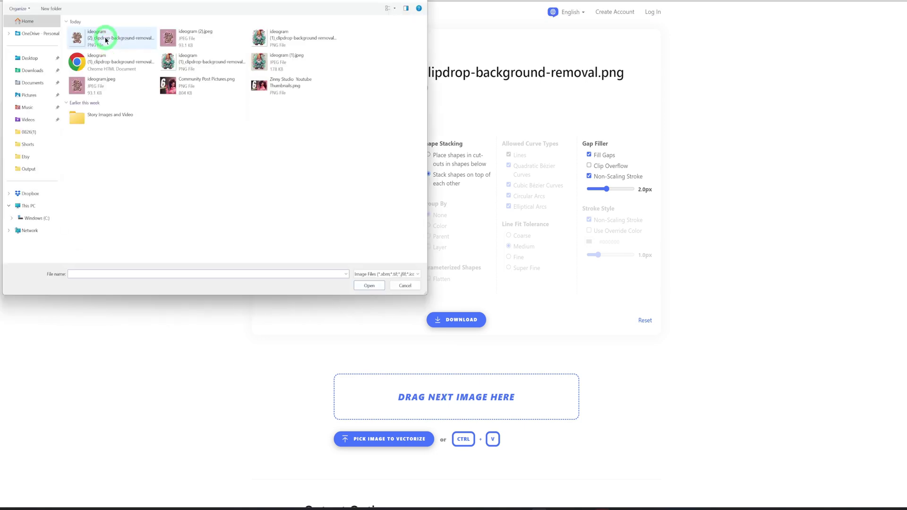
pyautogui.click(104, 40)
pyautogui.click(369, 285)
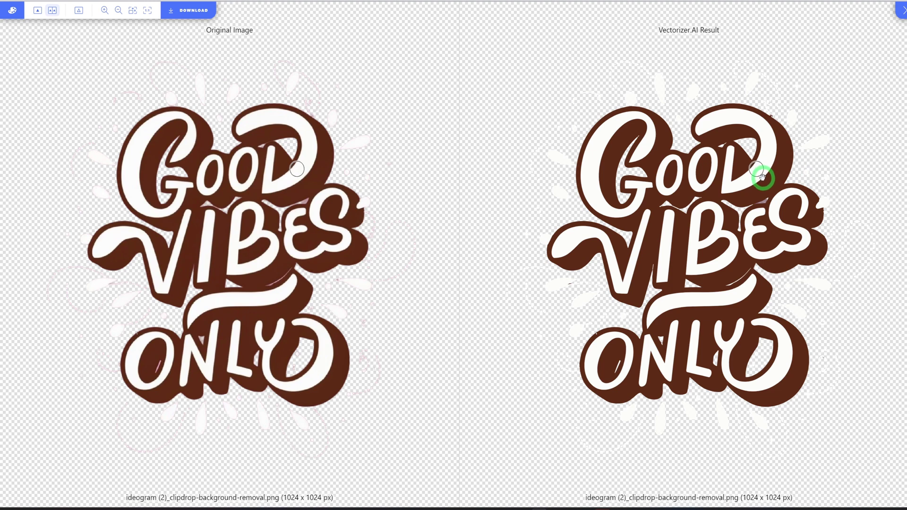
pyautogui.scroll(5, 657, 302)
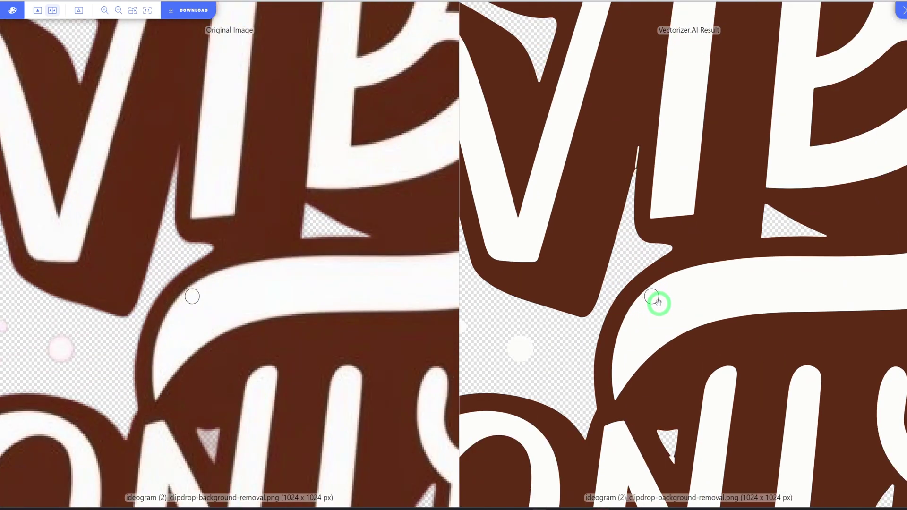